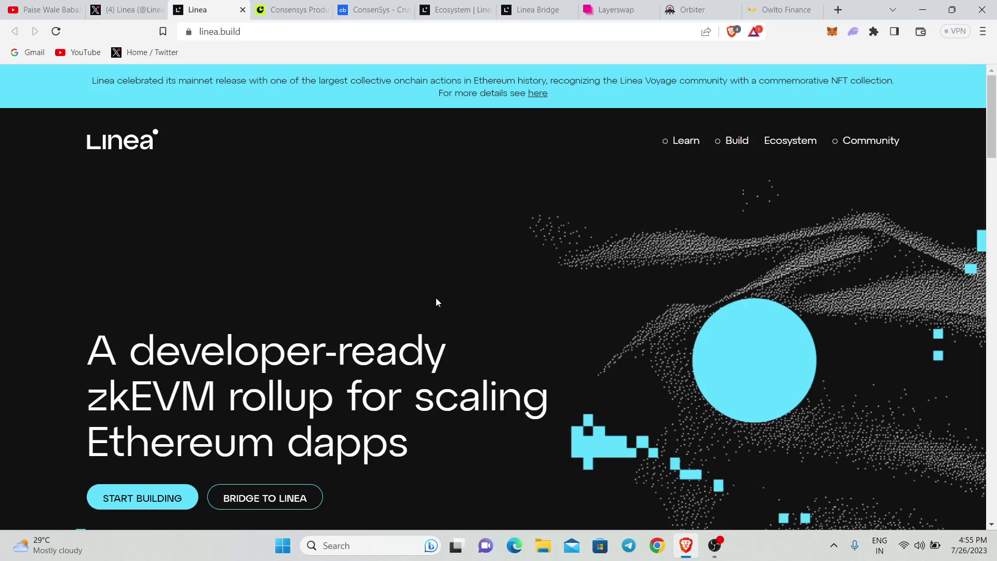
Review the YouTube channel's videos, the Linea homepage and the ConsenSys funding highlights on Crunchbase
left_click(9, 12)
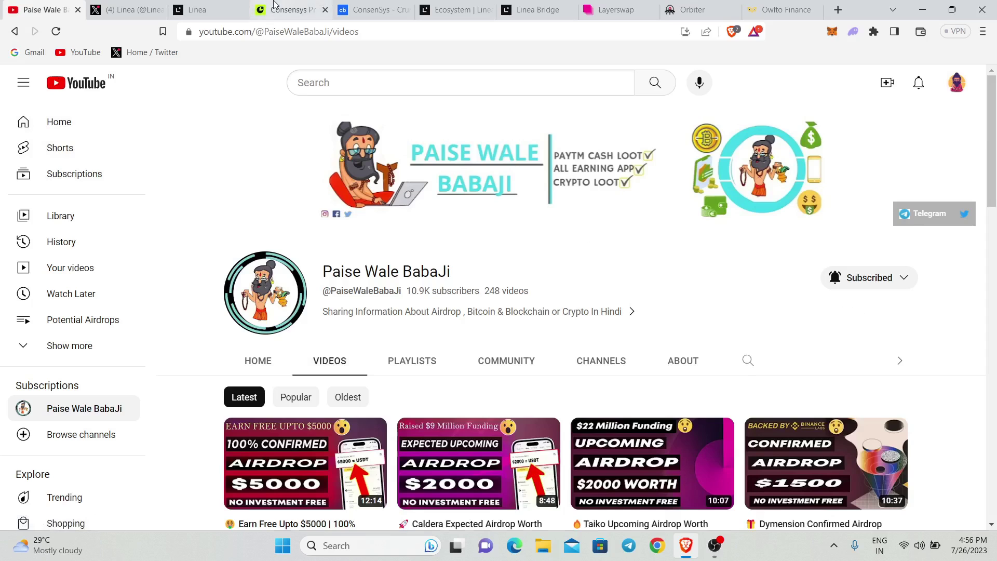
left_click(365, 7)
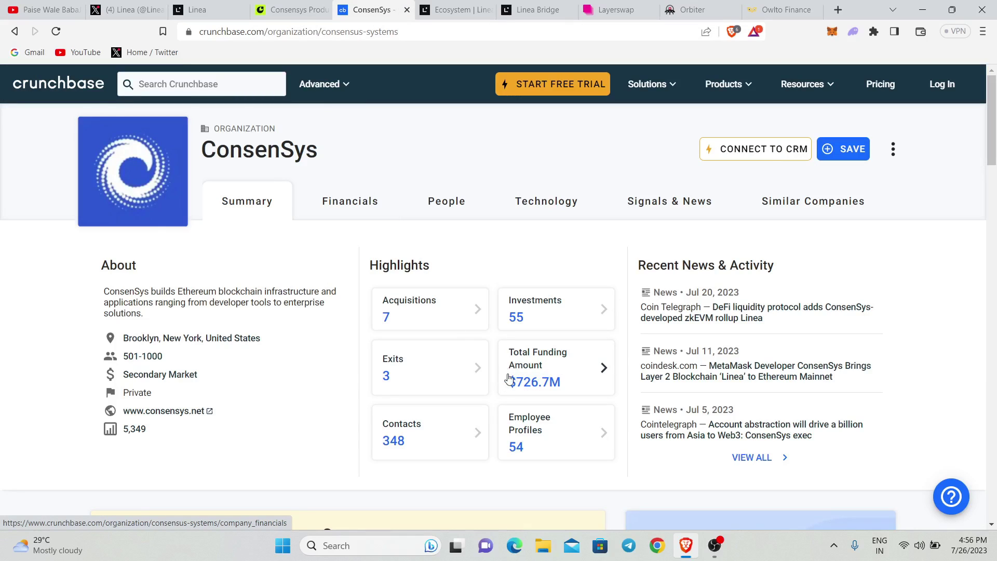
left_click(198, 10)
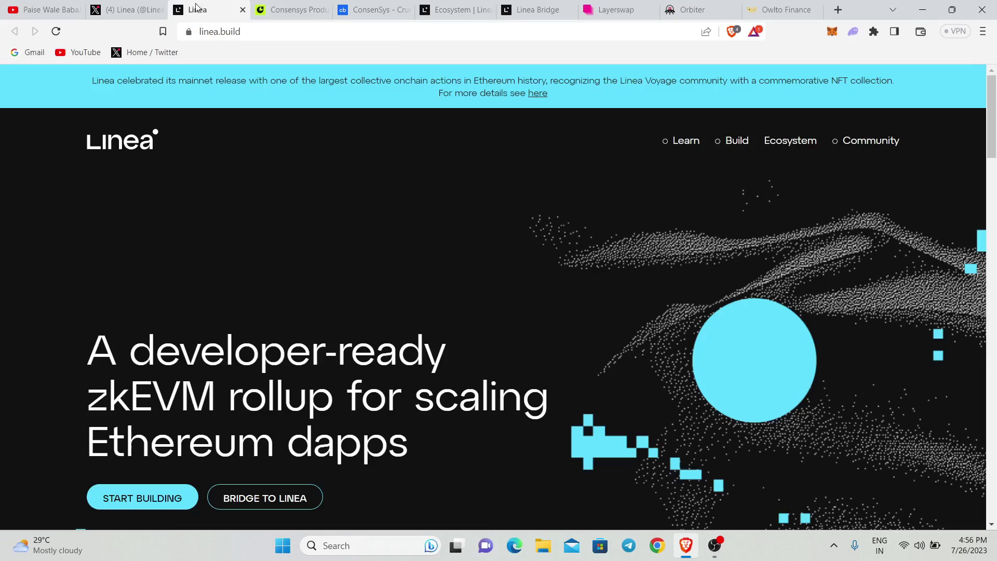
left_click(370, 9)
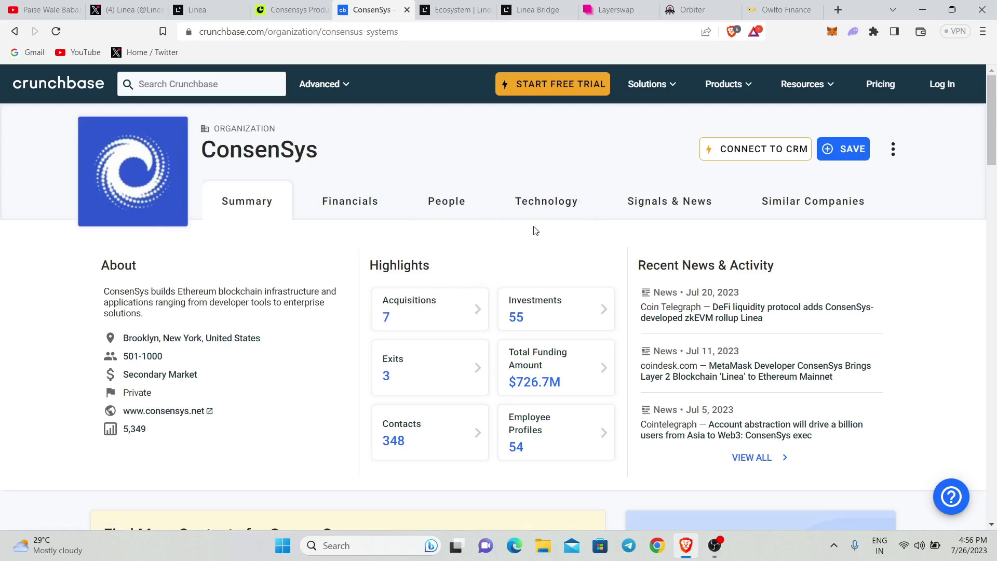
Agree to the Linea Bridge terms and connect MetaMask Account 1 to the site, unlocking the wallet with its password
left_click(542, 4)
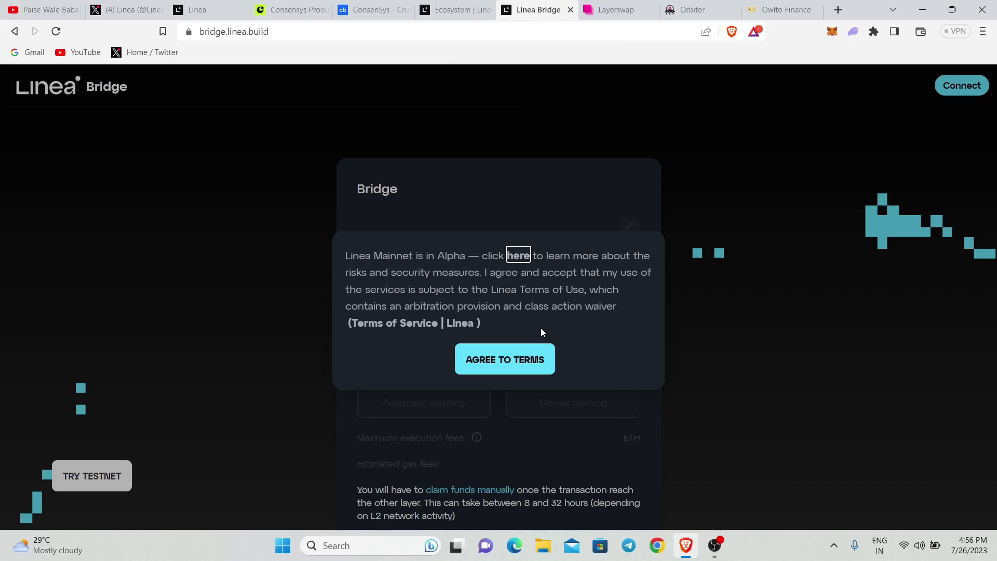
left_click(505, 360)
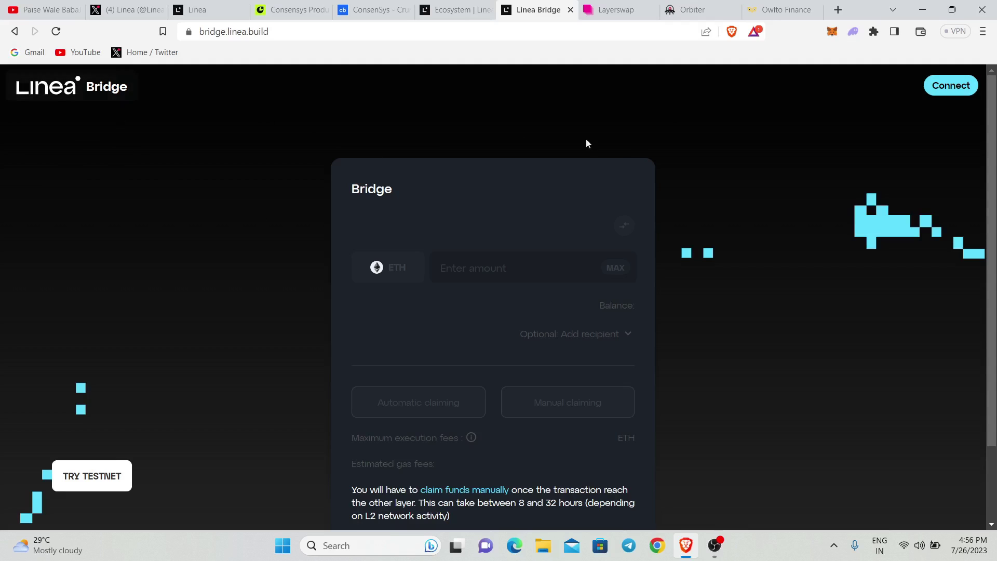
left_click(943, 98)
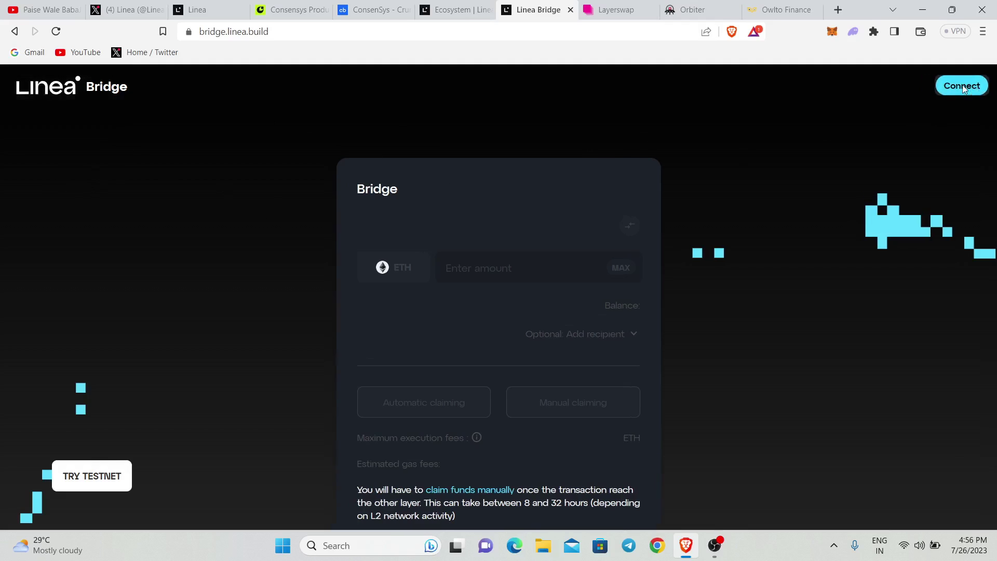
left_click(426, 300)
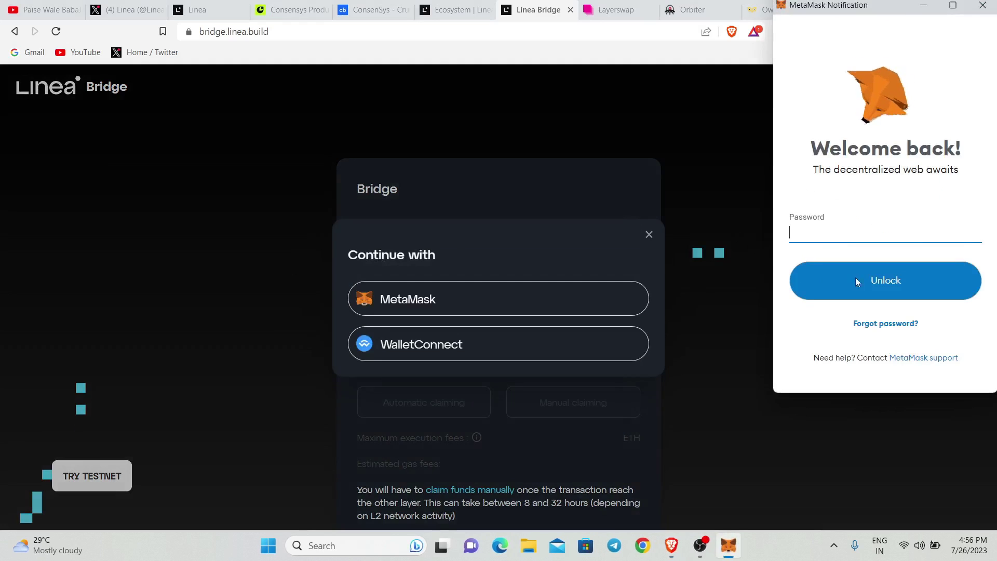
left_click(824, 287)
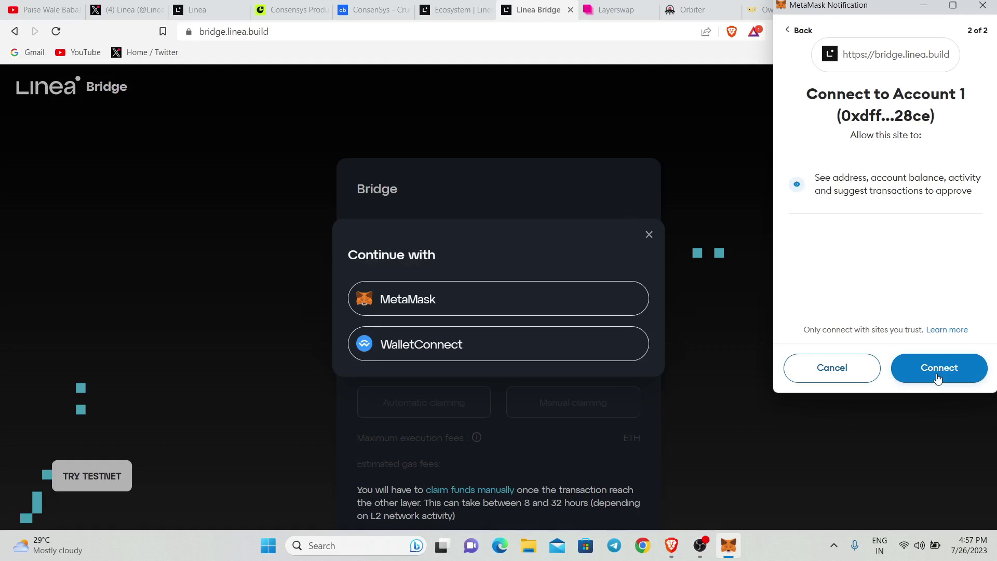
left_click(937, 369)
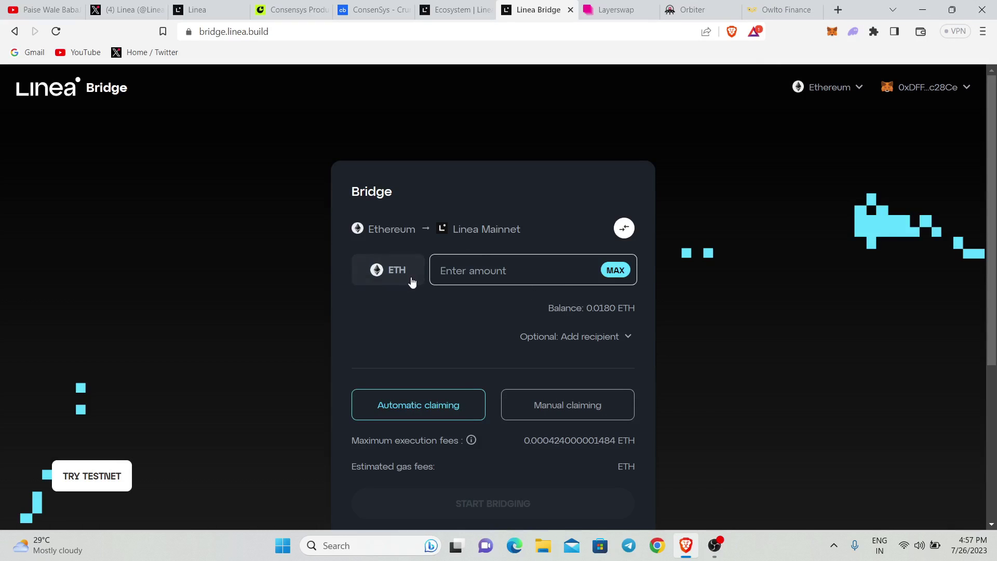
Set the amount to bridge from Ethereum to Linea Mainnet to 0.01 ETH
left_click_drag(552, 308, 628, 318)
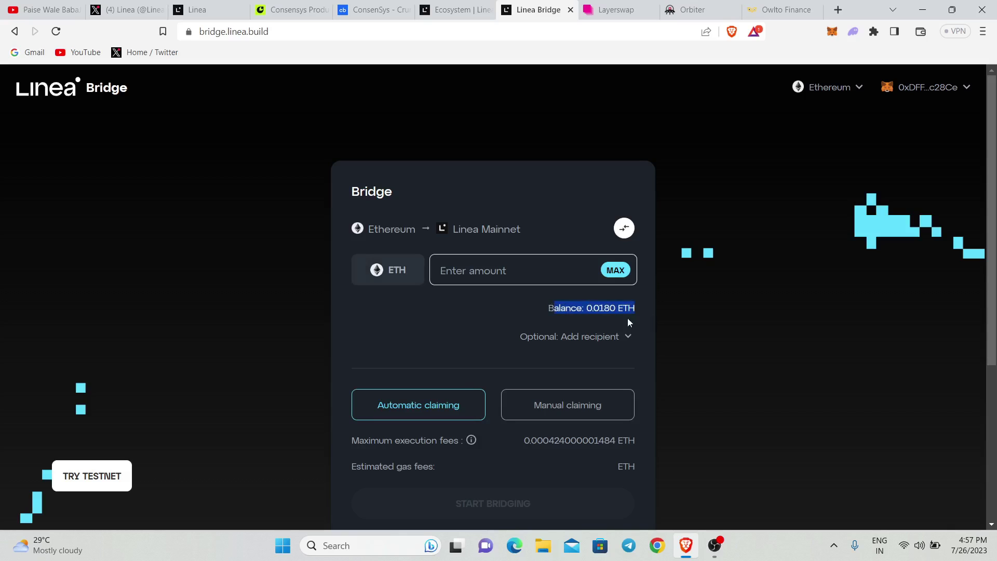
left_click(596, 317)
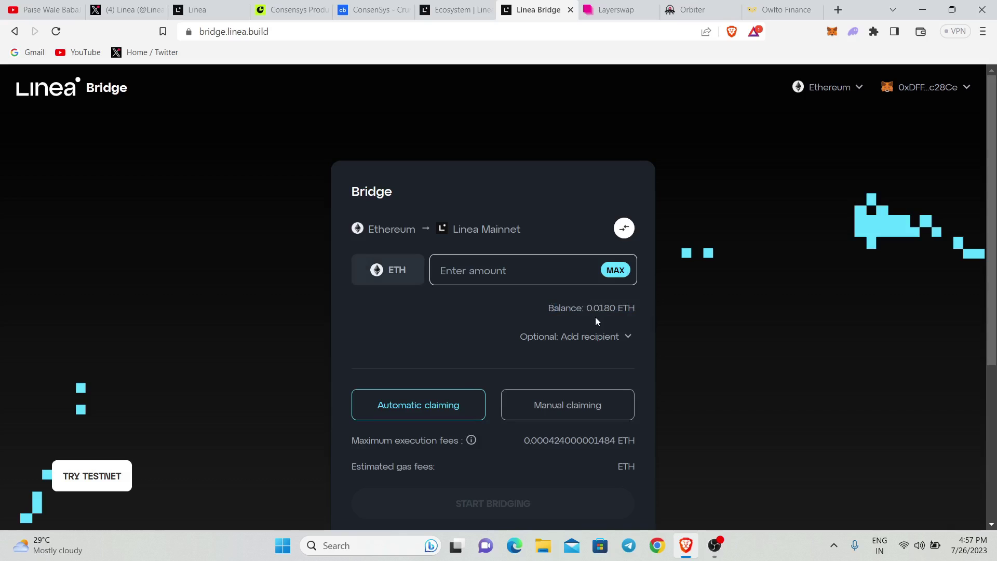
left_click(490, 277)
type("0")
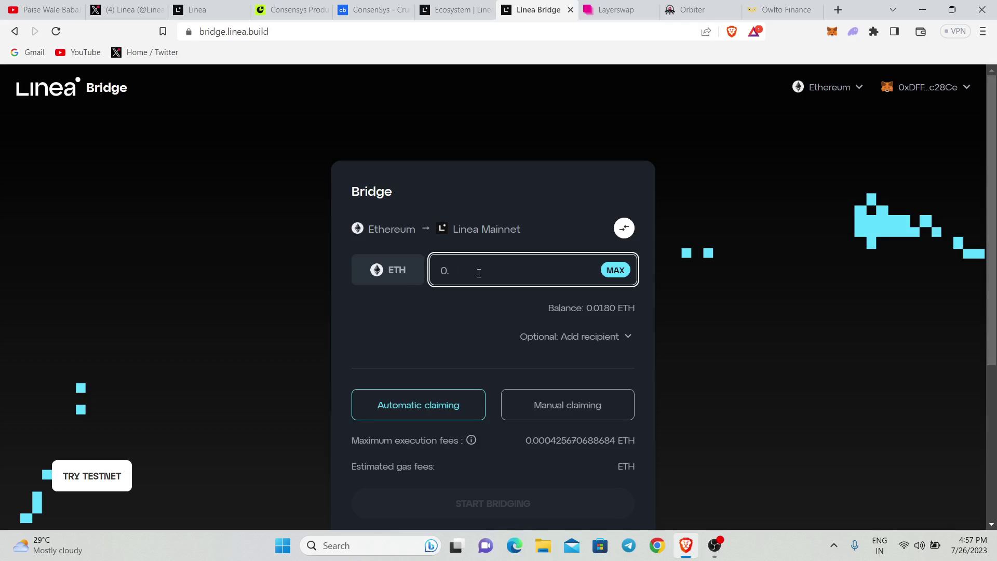
type(".01")
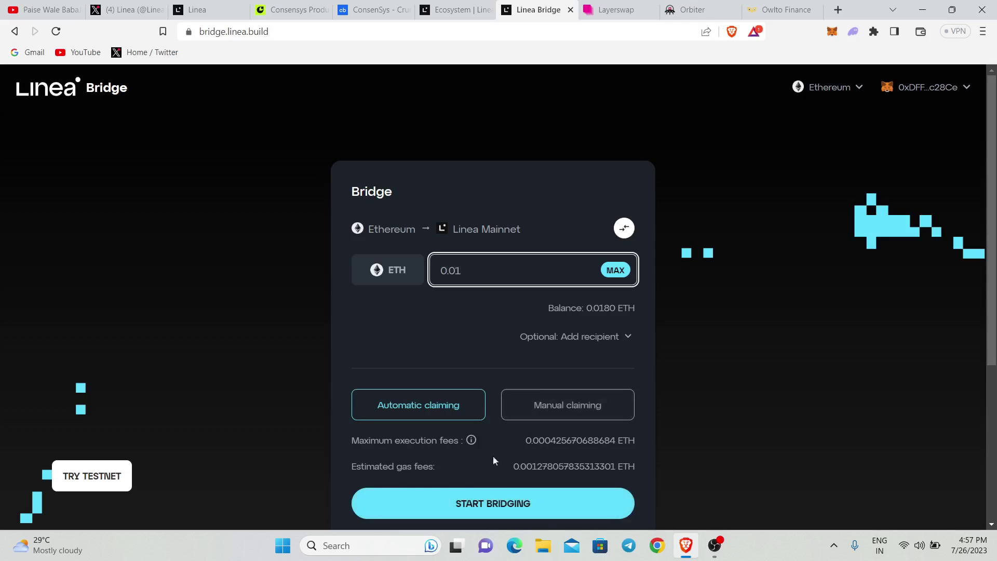
Start bridging the ETH with automatic claiming and confirm the transaction in MetaMask
scroll(434, 382, "down", 2)
left_click(480, 440)
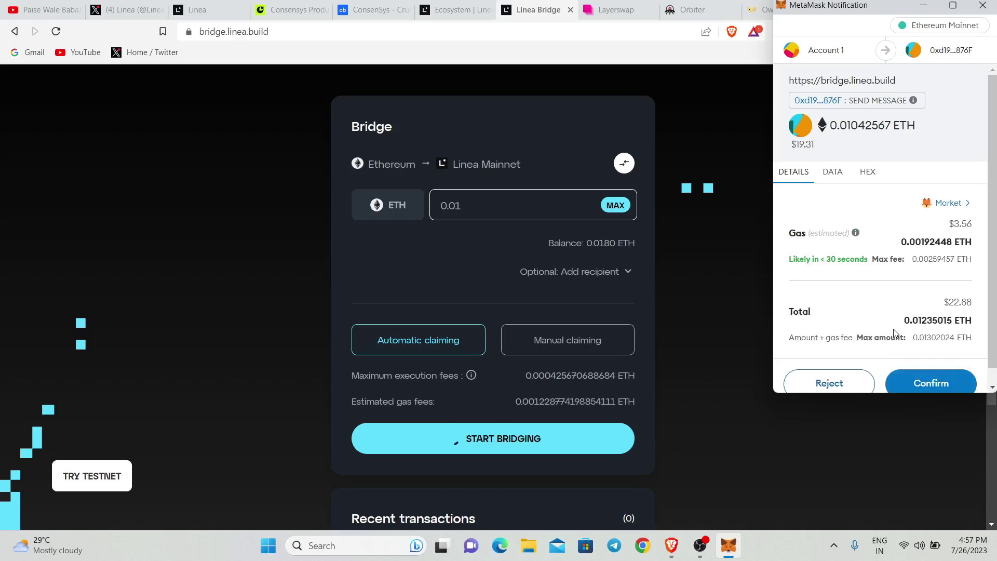
scroll(895, 335, "down", 1)
left_click(943, 371)
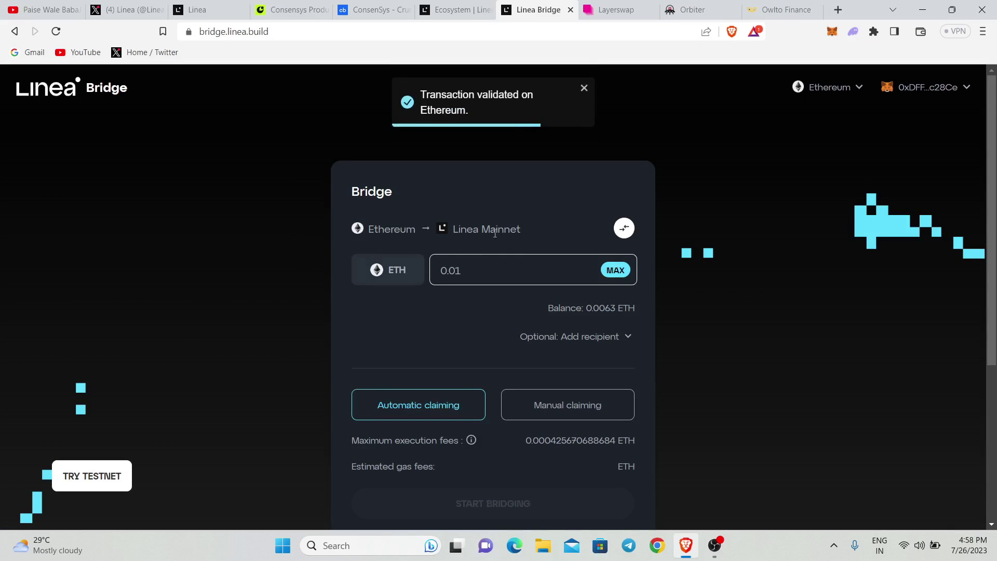
Check the status of the bridge transfer in the Linea Bridge's recent transactions
scroll(510, 316, "down", 2)
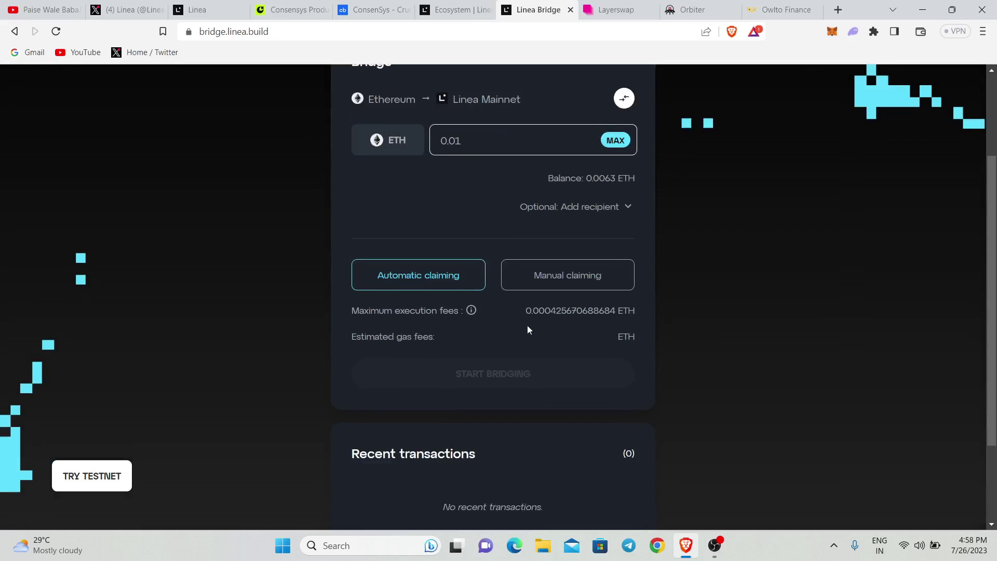
scroll(367, 232, "up", 2)
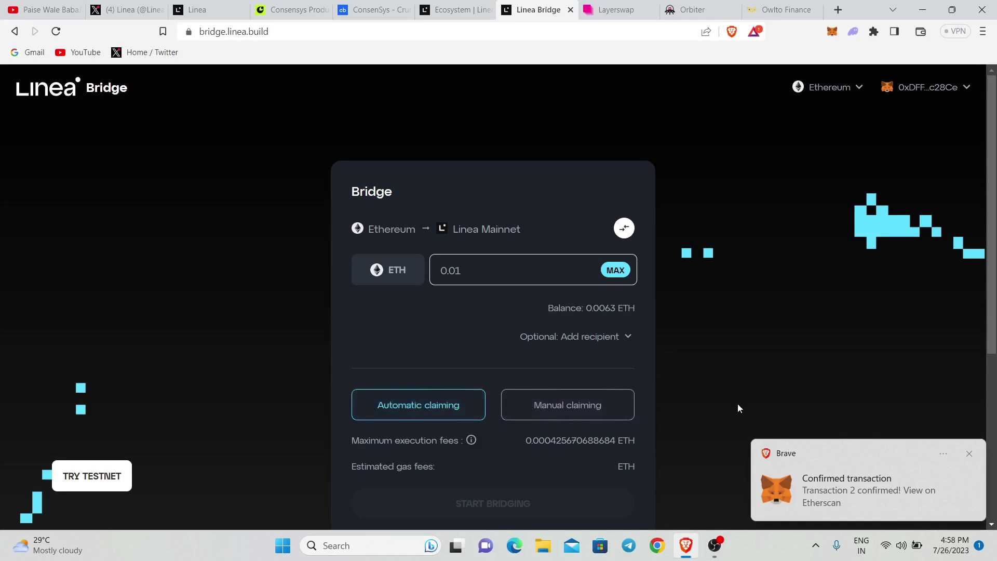
scroll(738, 403, "down", 1)
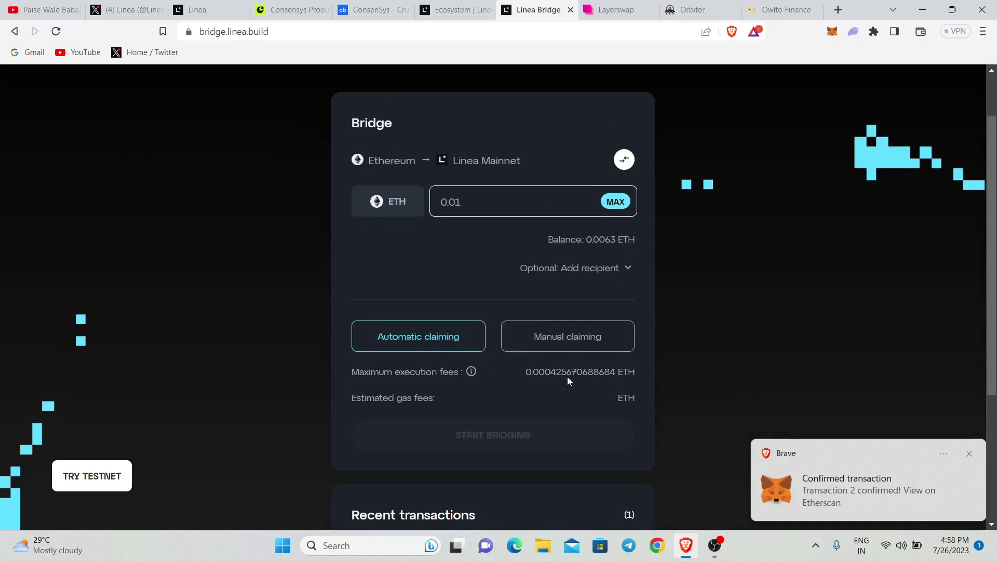
scroll(376, 394, "down", 1)
scroll(357, 343, "down", 2)
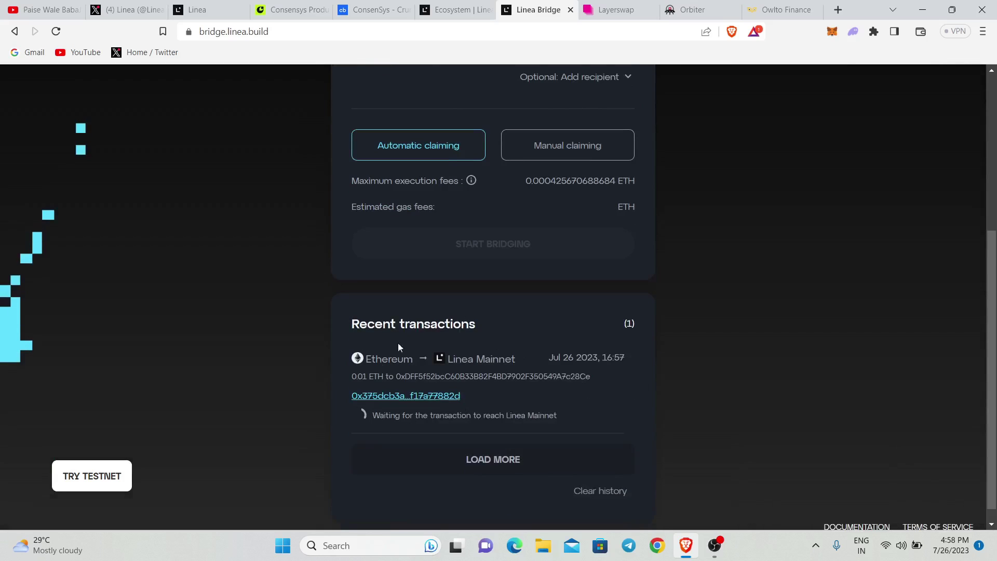
scroll(559, 385, "down", 1)
scroll(439, 321, "up", 5)
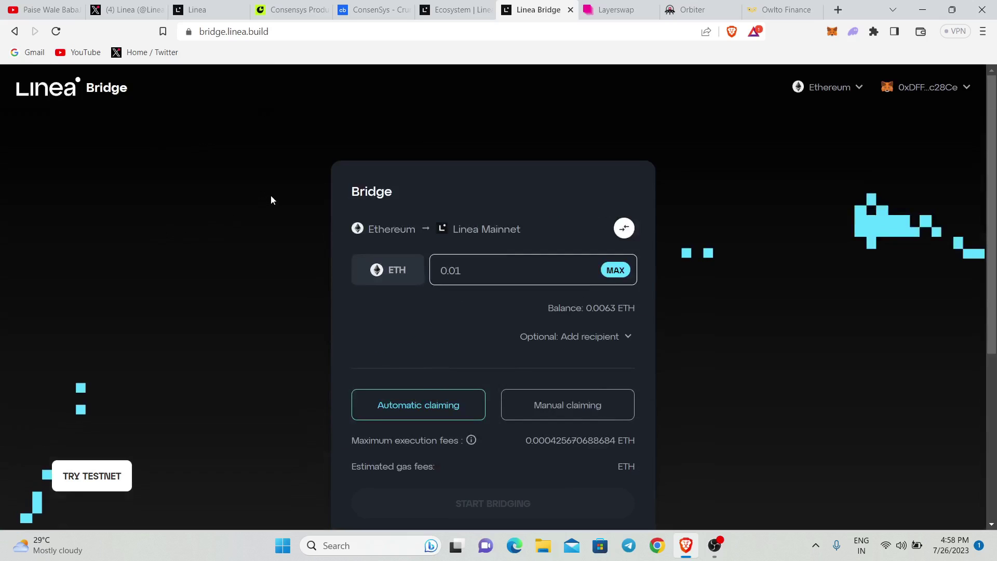
Set up a Layerswap transfer with Ethereum as the source and Linea as the destination
left_click(604, 6)
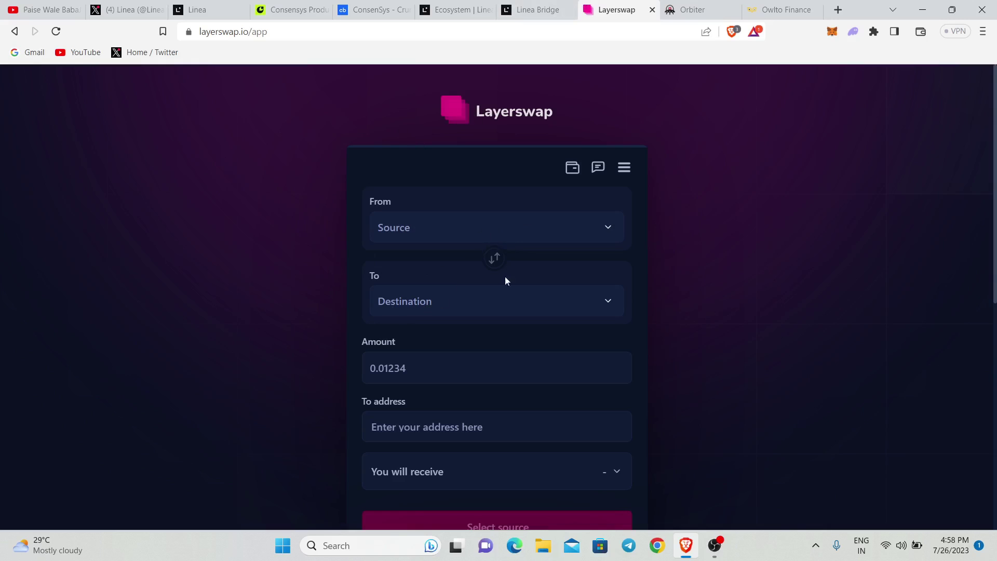
scroll(504, 280, "down", 1)
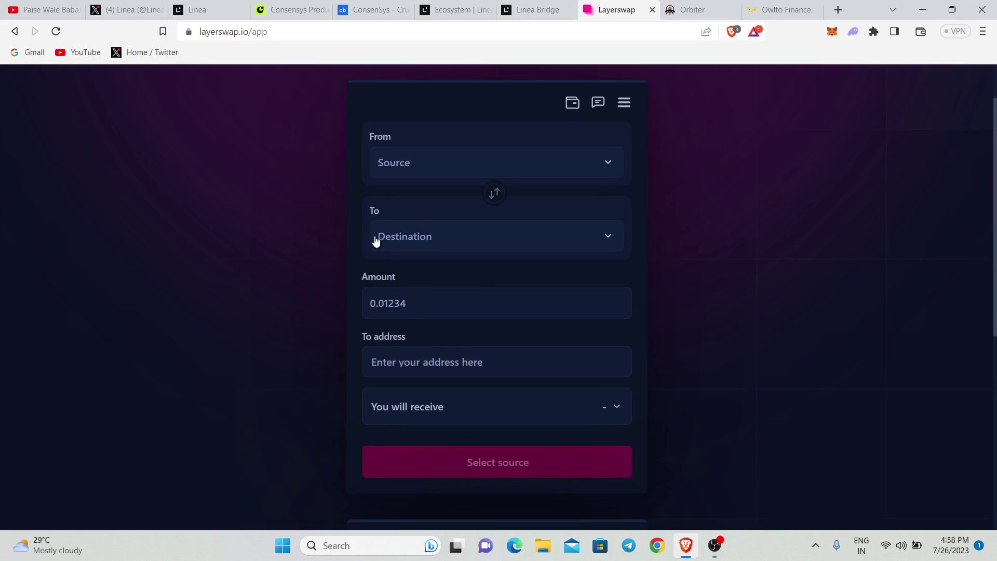
left_click(416, 171)
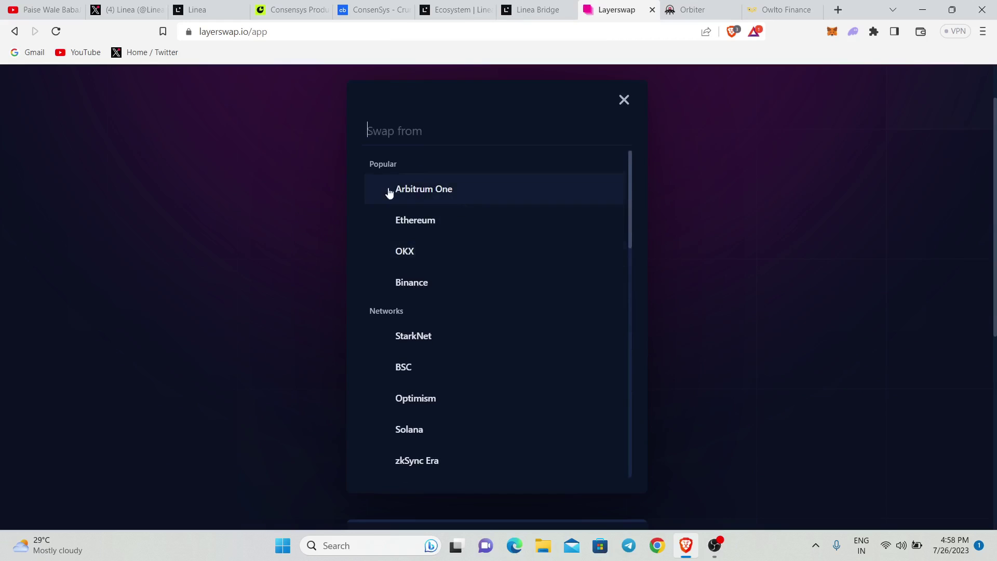
left_click(441, 222)
scroll(457, 267, "up", 1)
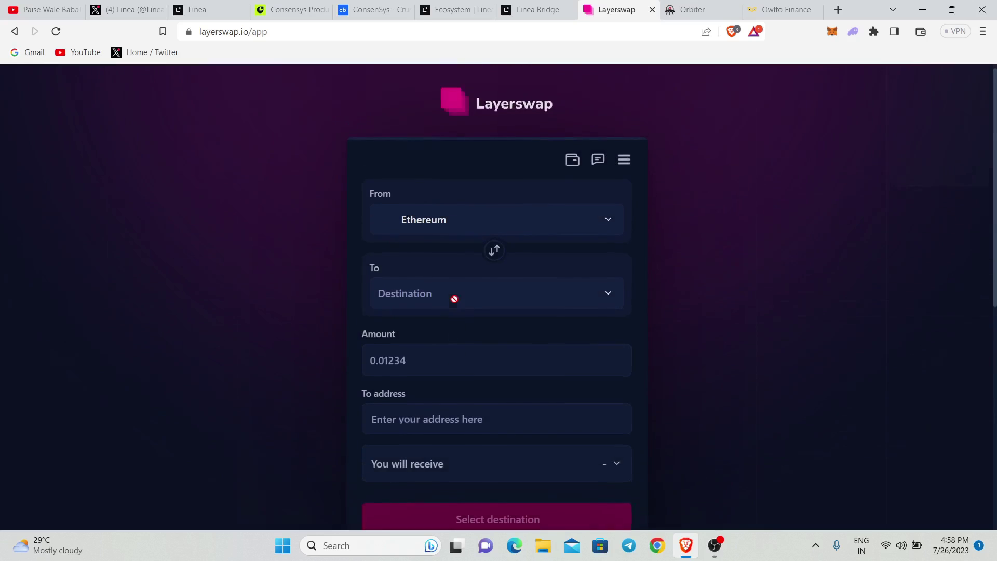
scroll(454, 299, "down", 1)
left_click(406, 238)
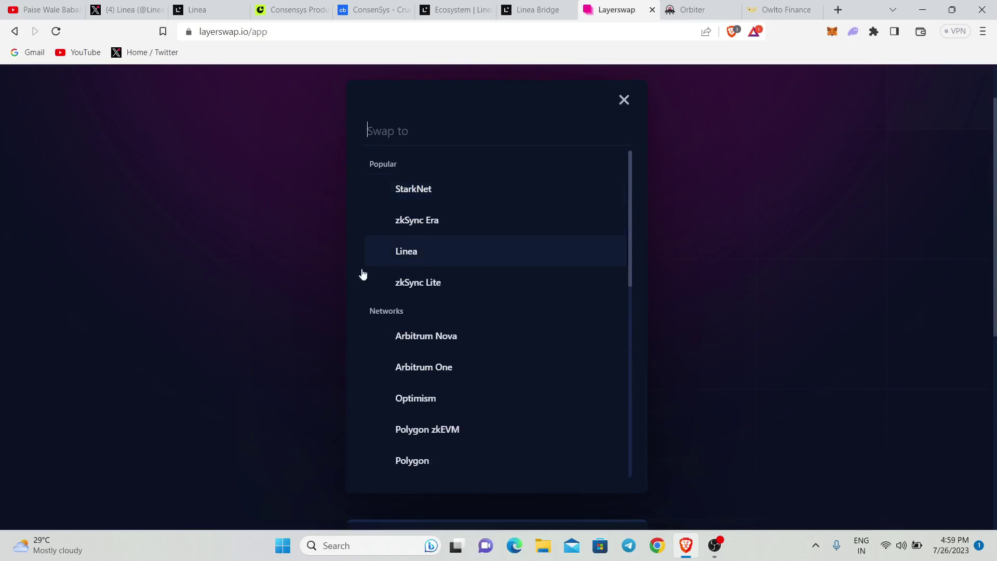
left_click(422, 256)
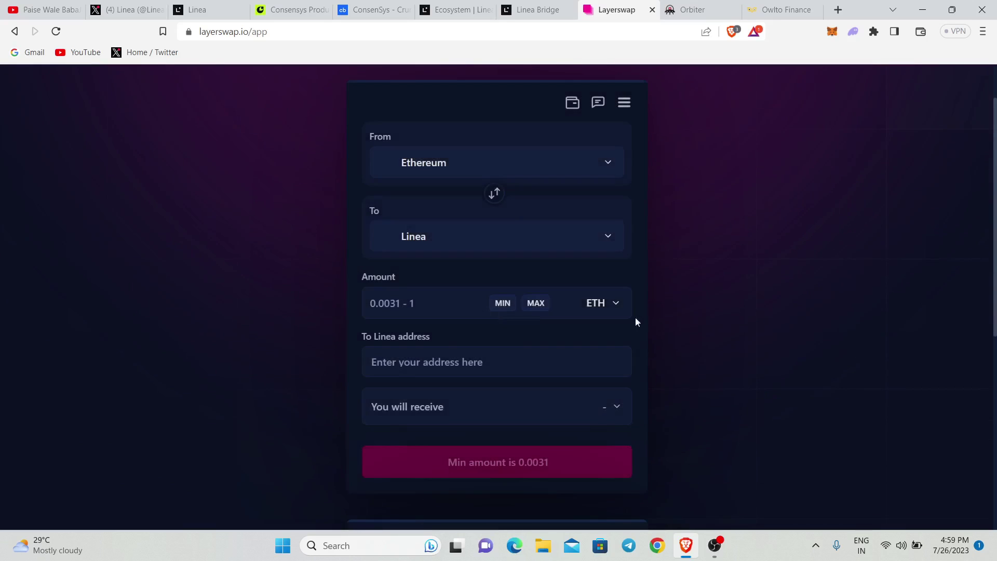
Autofill the destination Linea address on Layerswap by connecting the MetaMask wallet
left_click(400, 361)
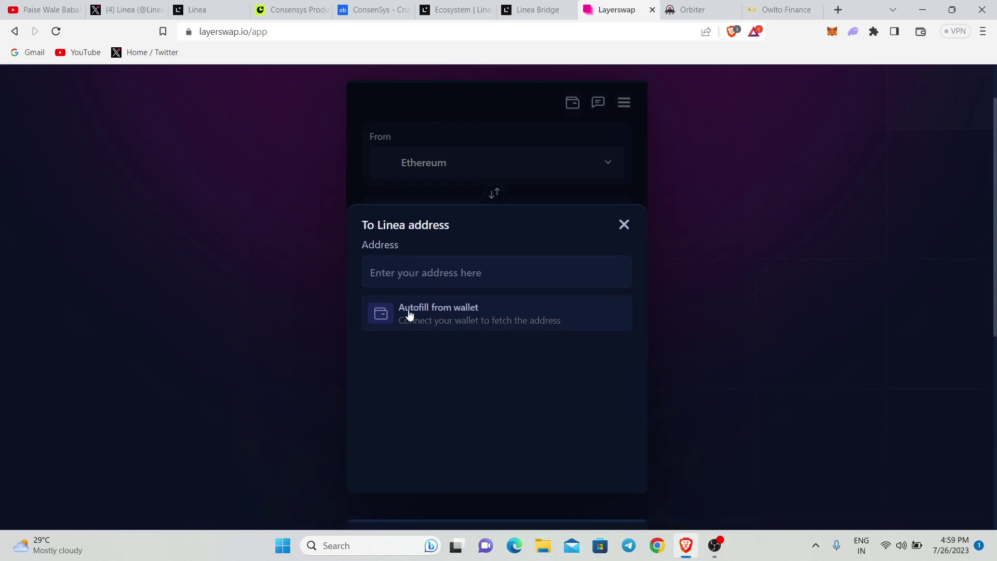
left_click(436, 317)
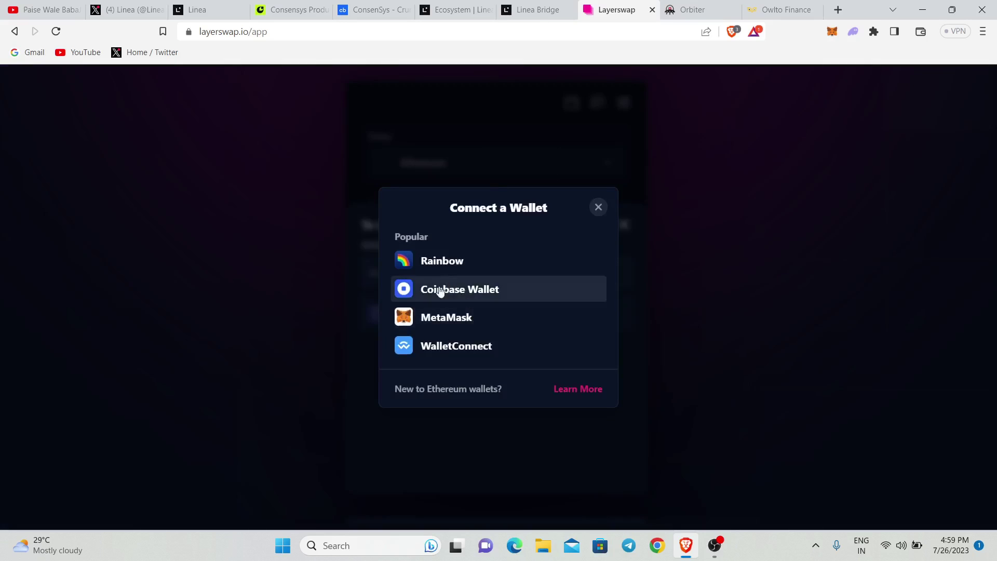
left_click(449, 319)
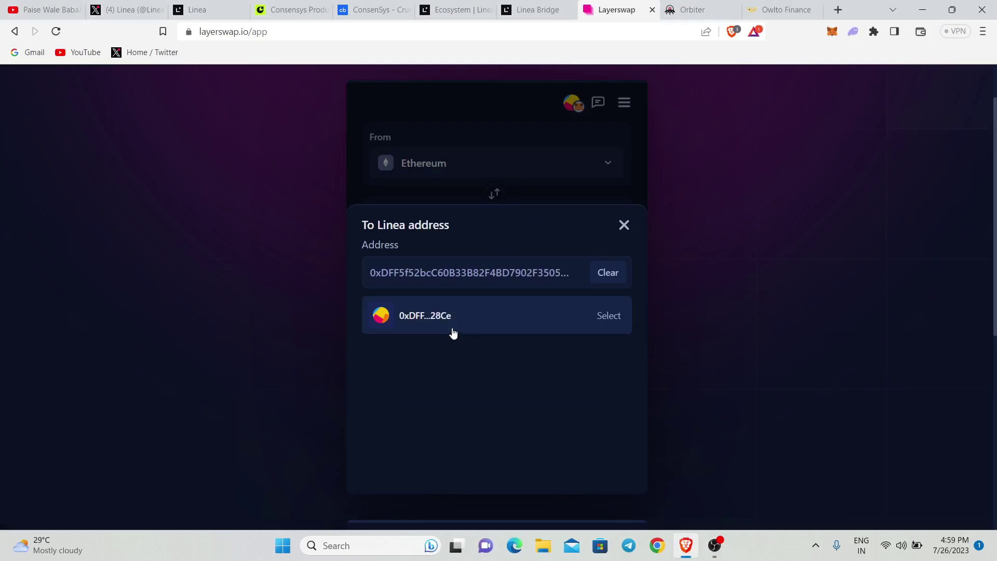
left_click(625, 234)
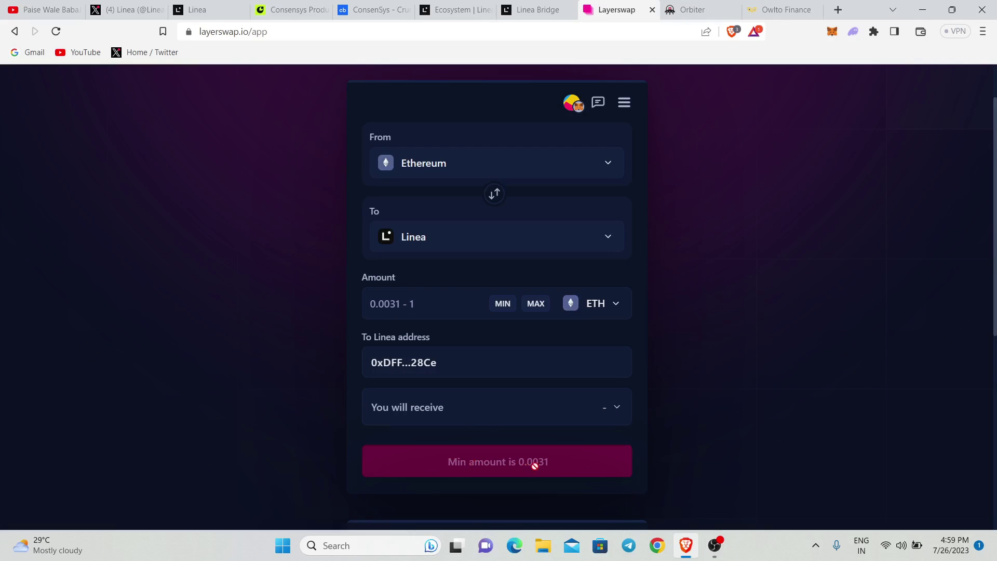
left_click(405, 307)
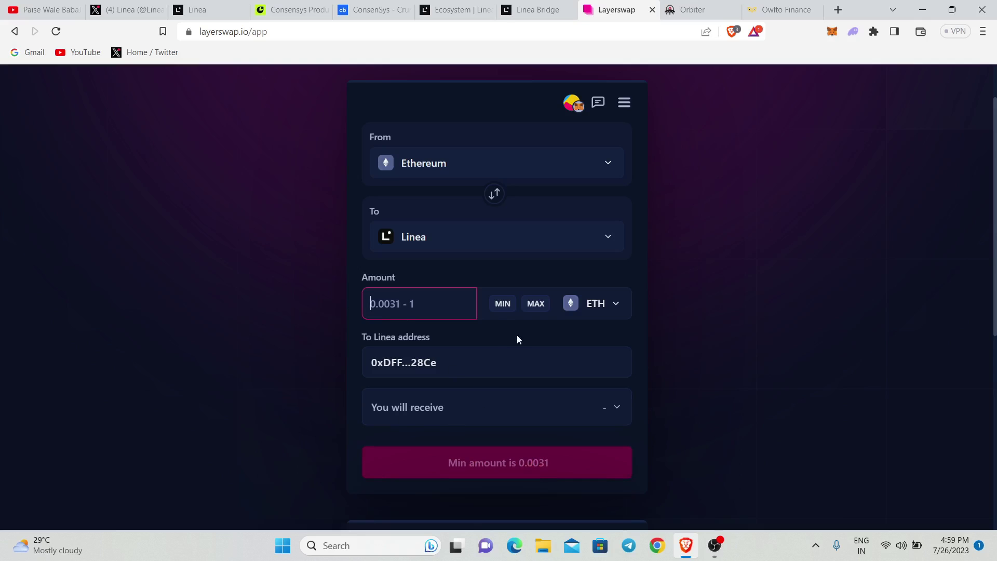
scroll(503, 304, "down", 3)
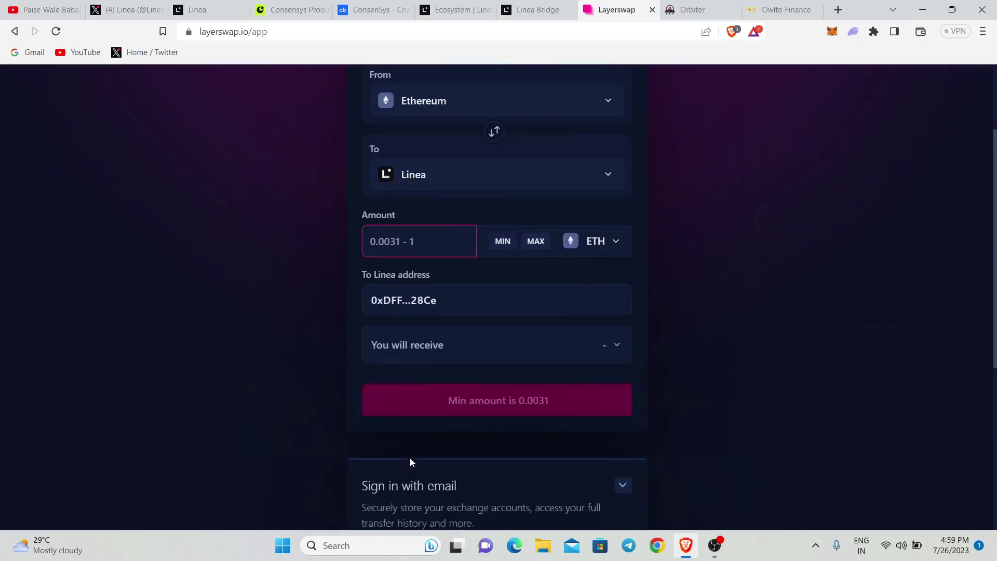
scroll(218, 348, "up", 3)
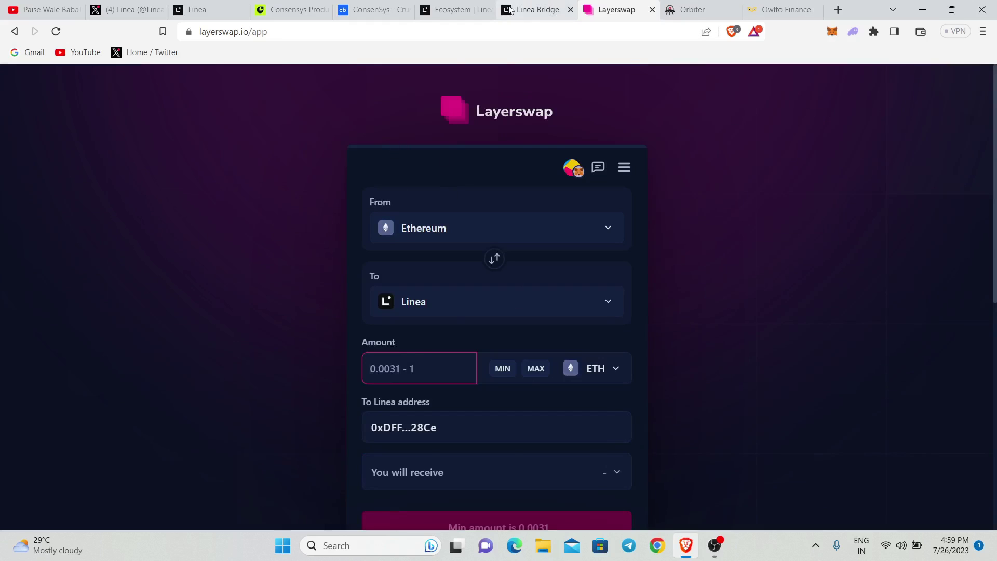
left_click(535, 9)
left_click(615, 10)
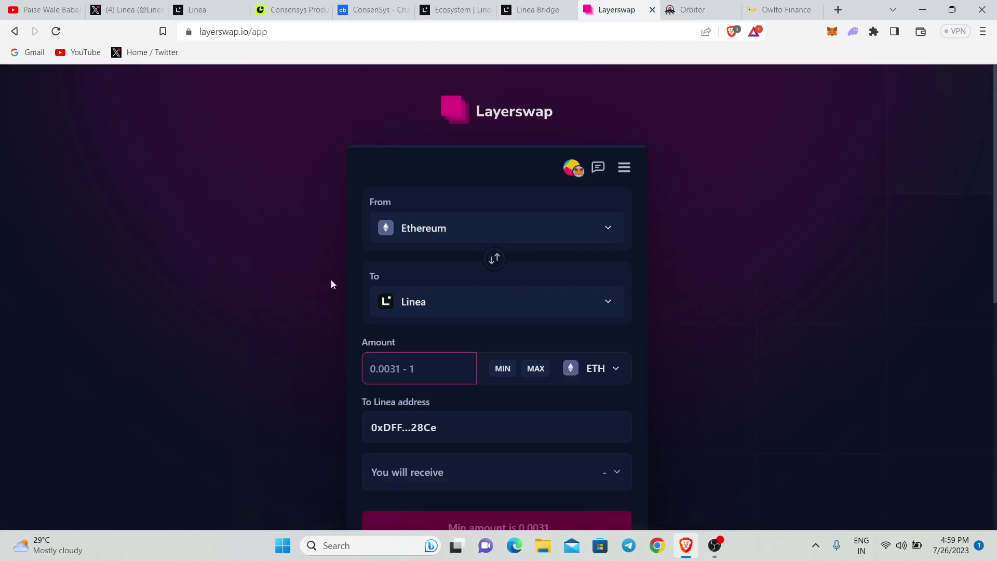
Connect the MetaMask account to Orbiter and set the destination chain to Linea
left_click(322, 301)
left_click(696, 10)
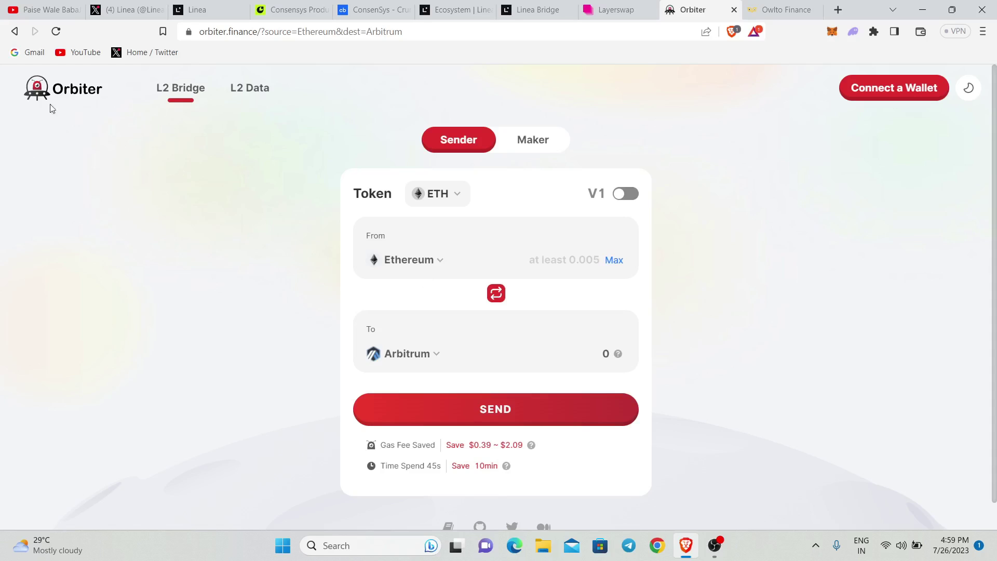
left_click(895, 97)
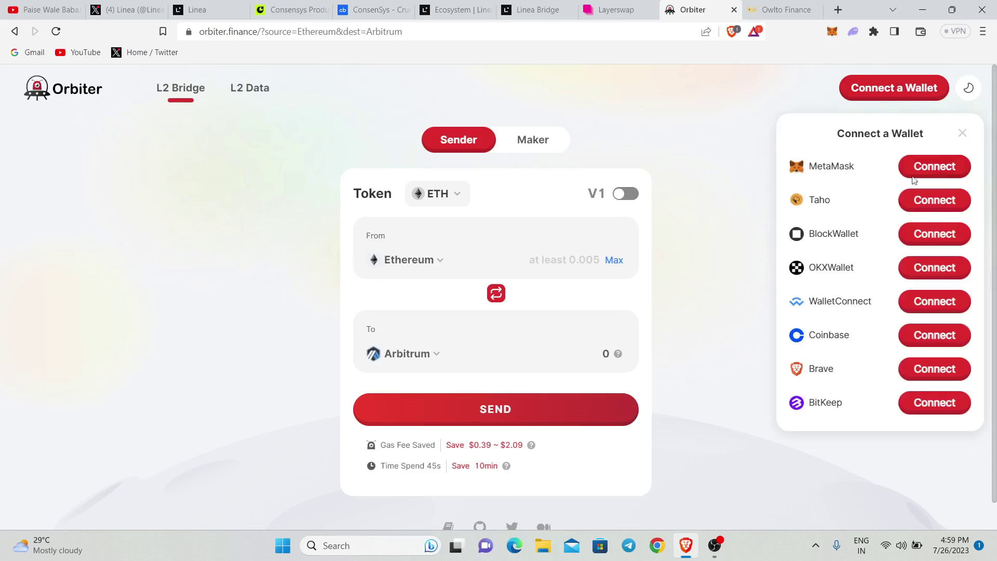
left_click(930, 168)
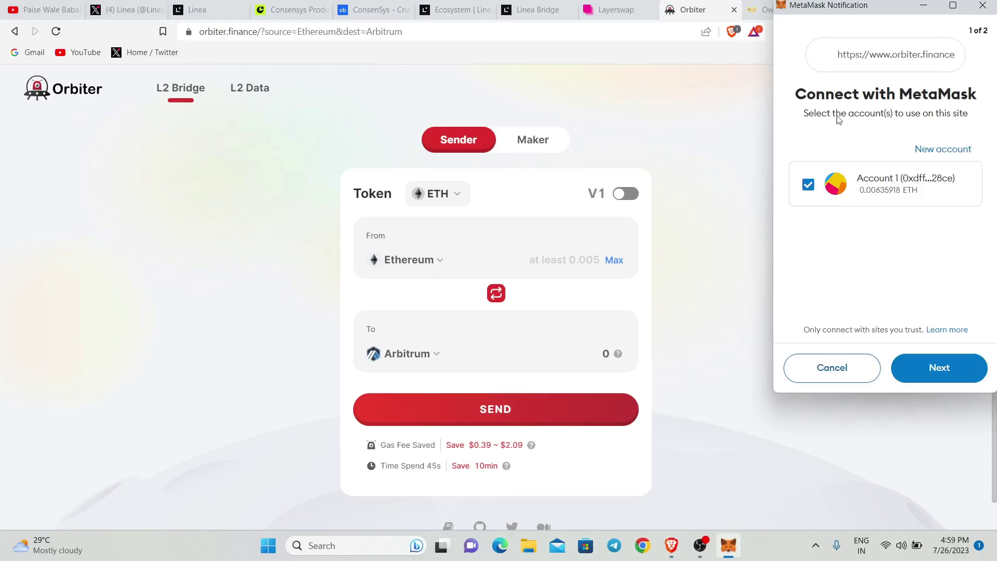
left_click(939, 369)
left_click(939, 368)
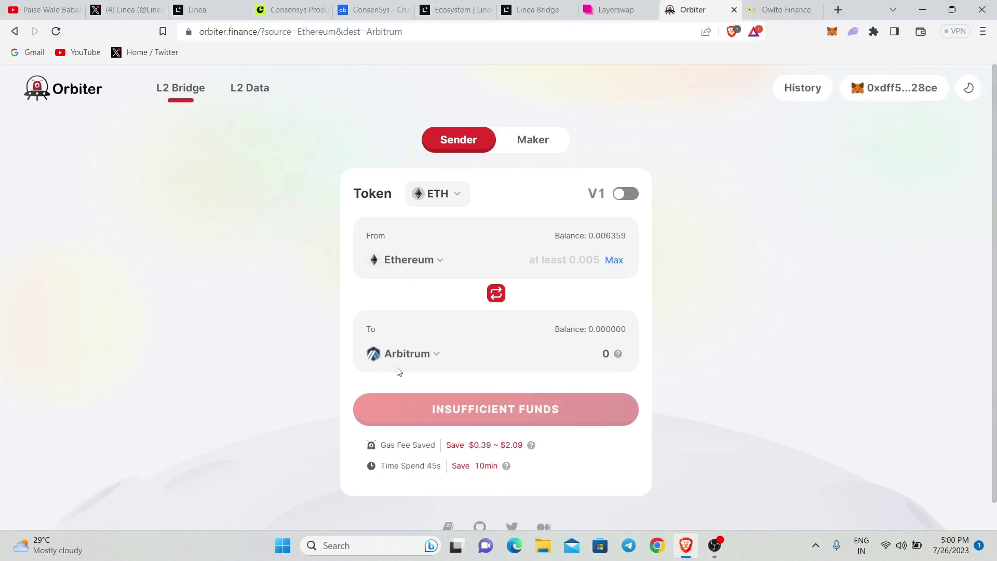
left_click(396, 346)
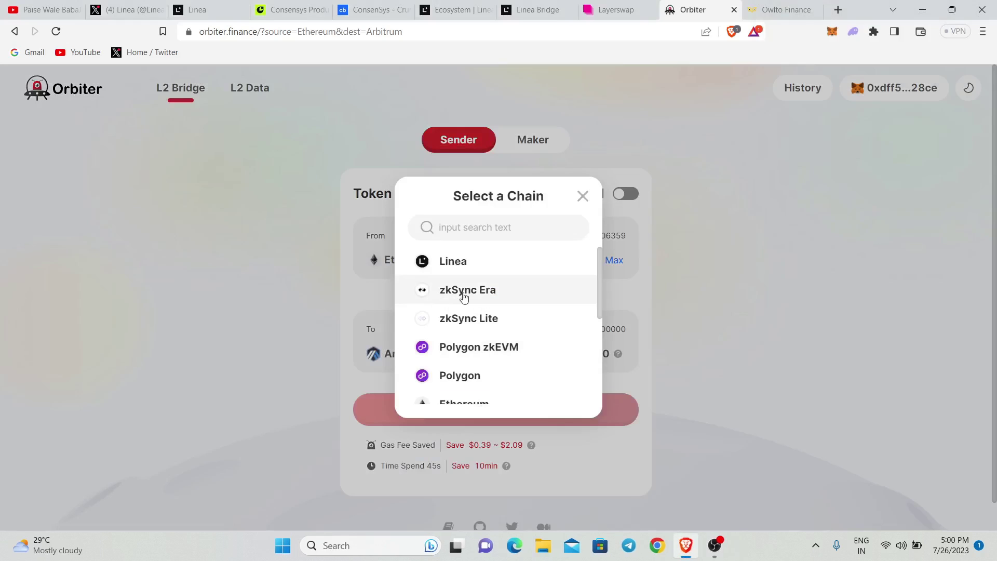
left_click(469, 270)
Try the maximum available ETH amount for the Orbiter transfer, then clear the amount
left_click(560, 266)
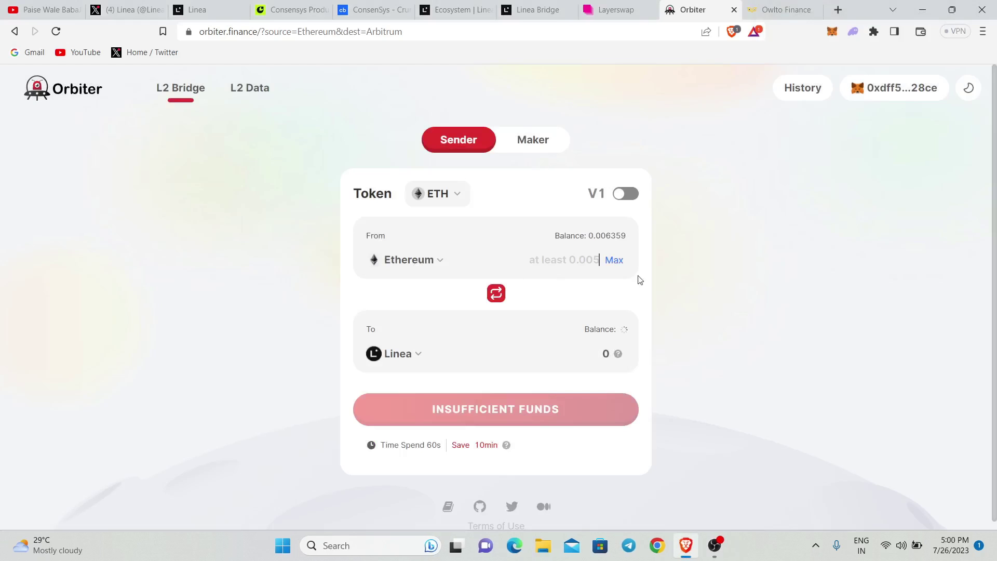
left_click(614, 260)
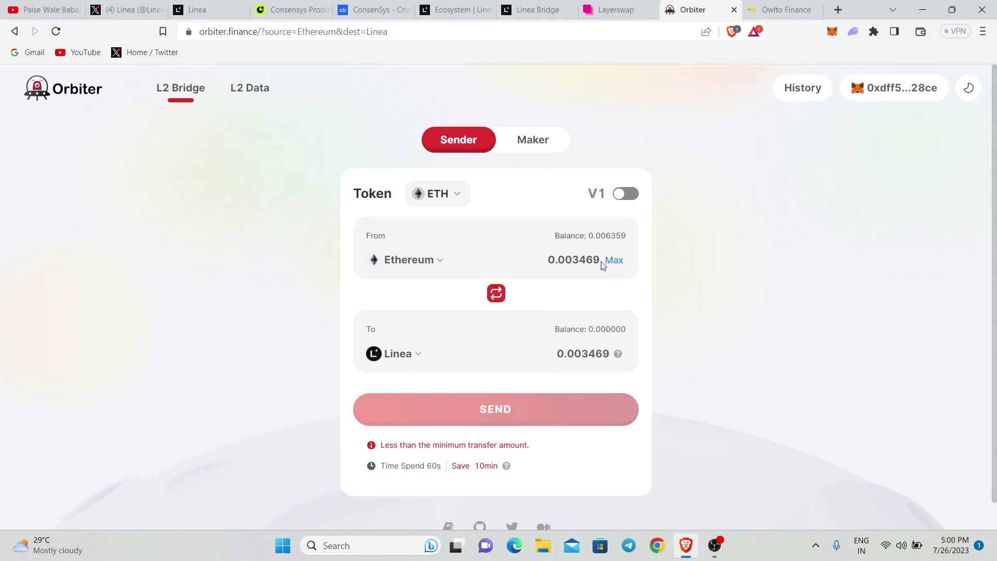
key("BackSpace")
key("BackSpace")
key("BackSpace")
key("BackSpace")
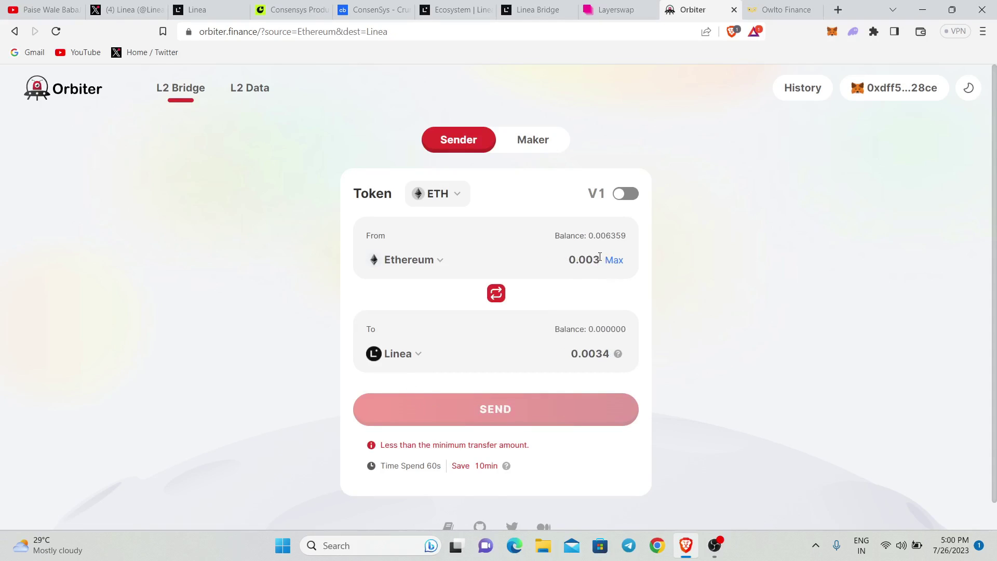
type("1")
key("BackSpace")
key("BackSpace")
key("BackSpace")
key("BackSpace")
key("BackSpace")
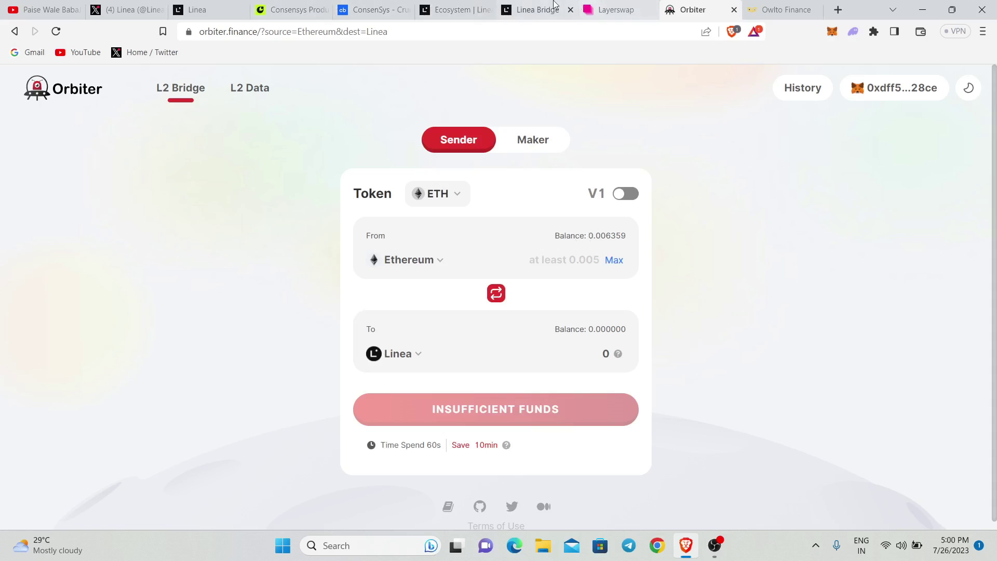
left_click(538, 9)
left_click(715, 7)
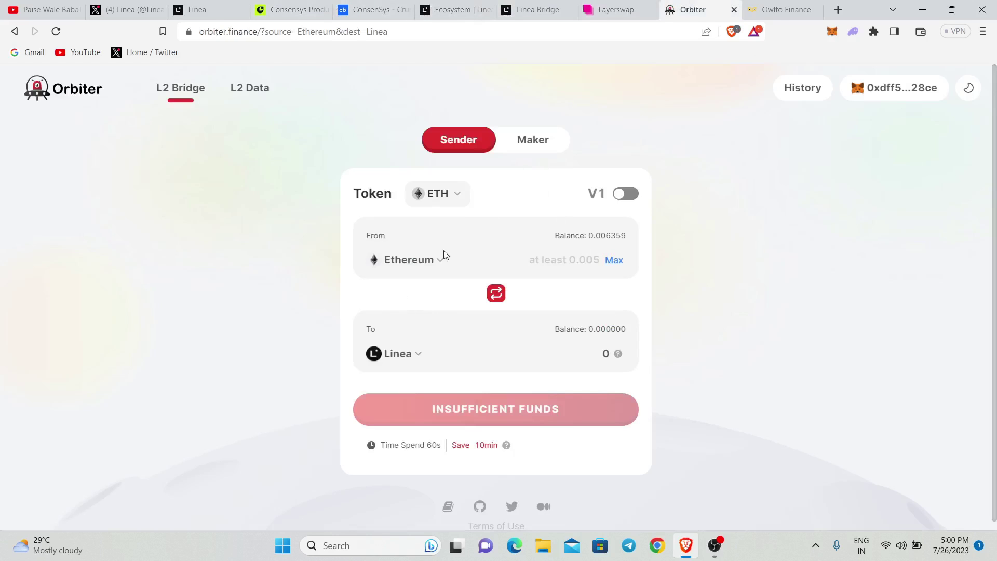
left_click(538, 10)
left_click(616, 10)
left_click(695, 7)
left_click(551, 7)
left_click(604, 7)
left_click(690, 9)
Connect the MetaMask account to Owlto Finance
left_click(797, 4)
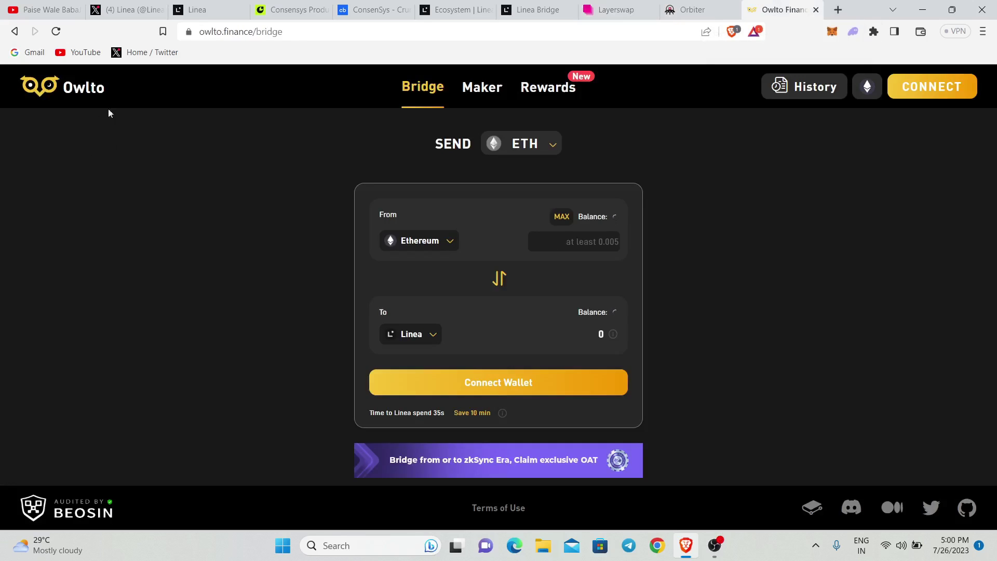
left_click(929, 85)
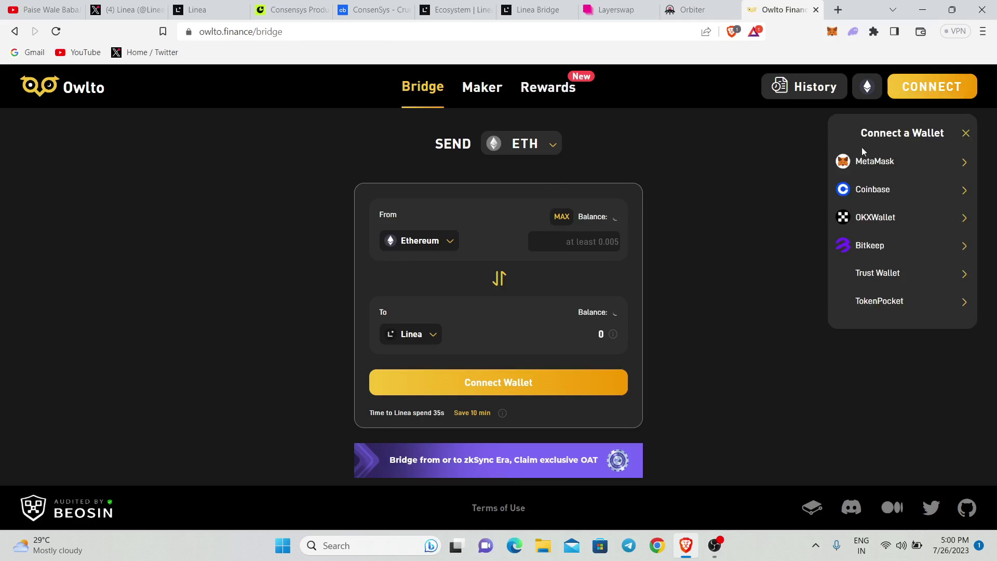
left_click(899, 163)
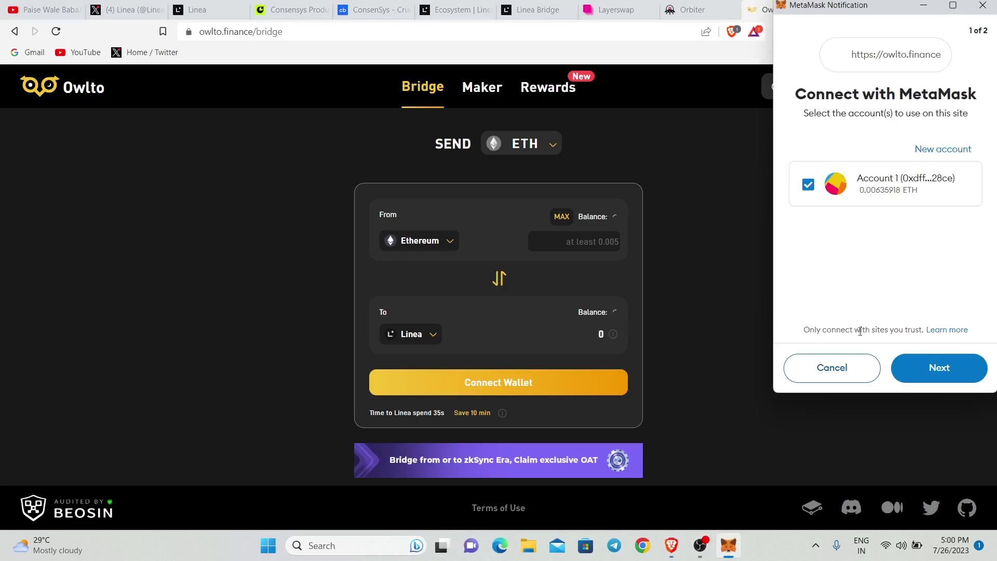
left_click(931, 368)
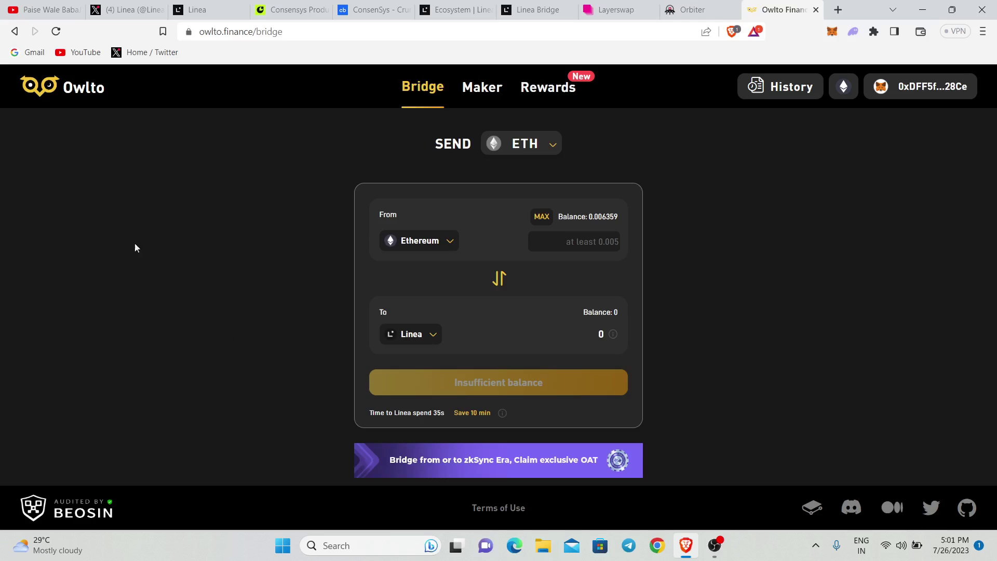
left_click(845, 92)
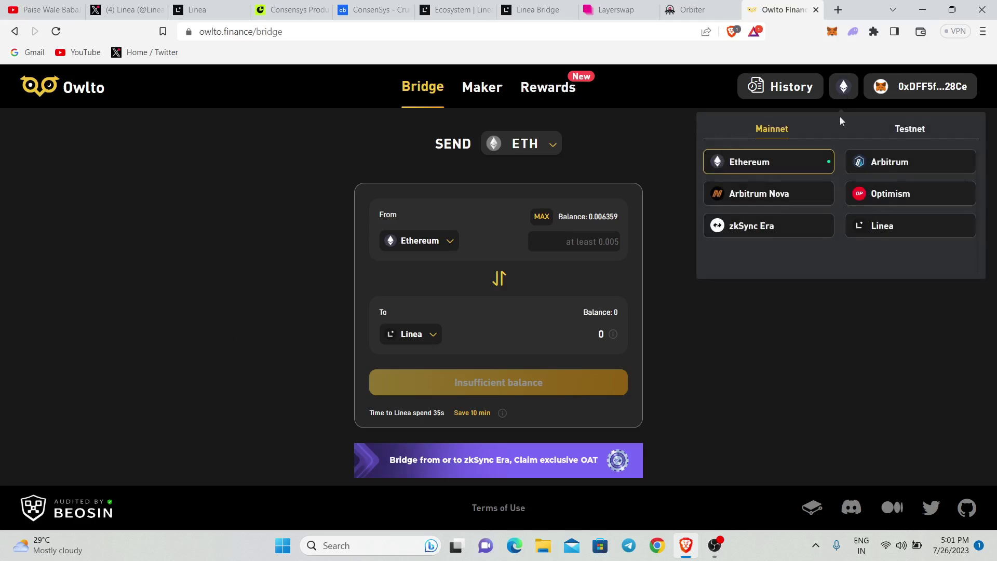
left_click(900, 220)
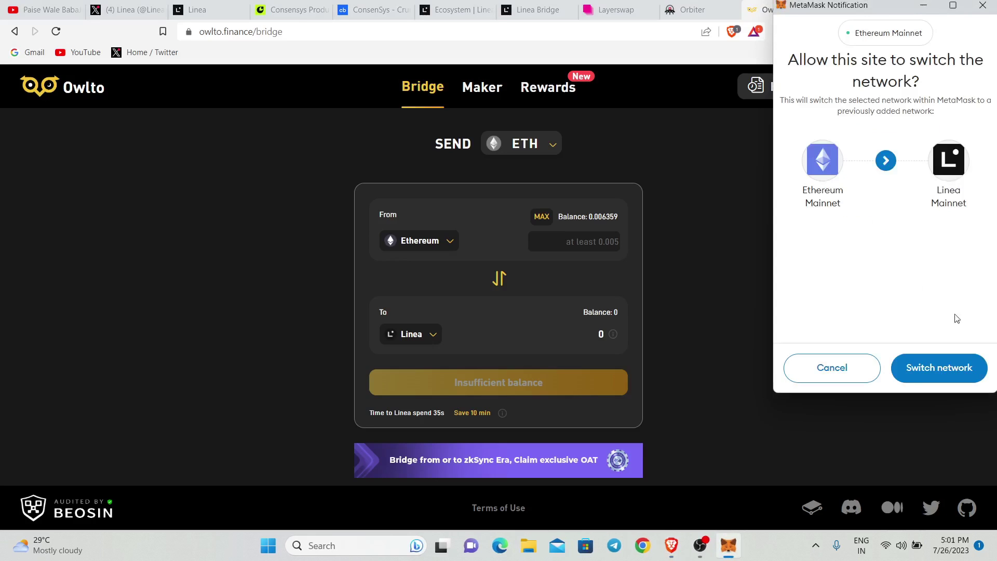
left_click(849, 374)
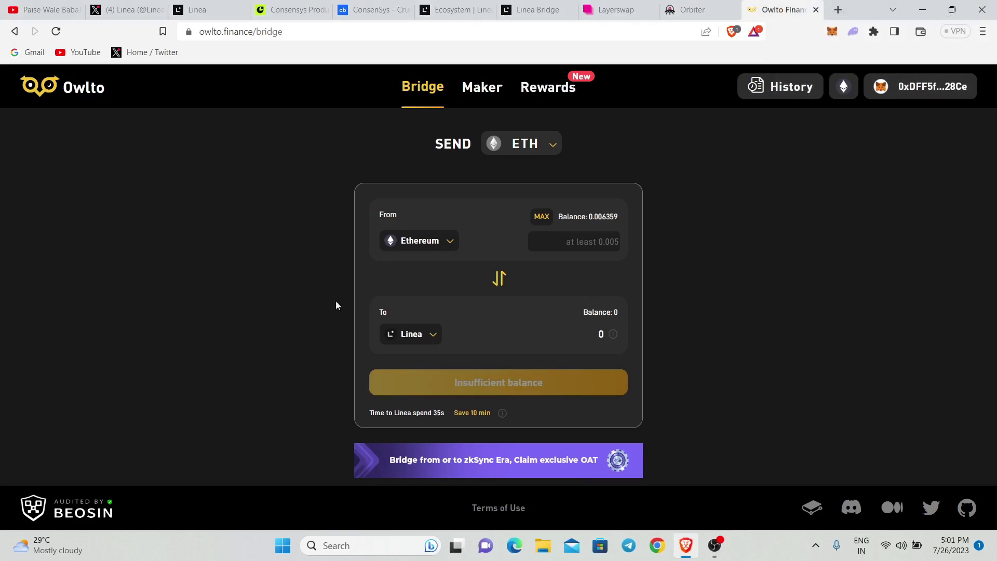
Set Owlto's source chain to zkSync Era and approve adding and switching to that network in MetaMask
left_click(418, 252)
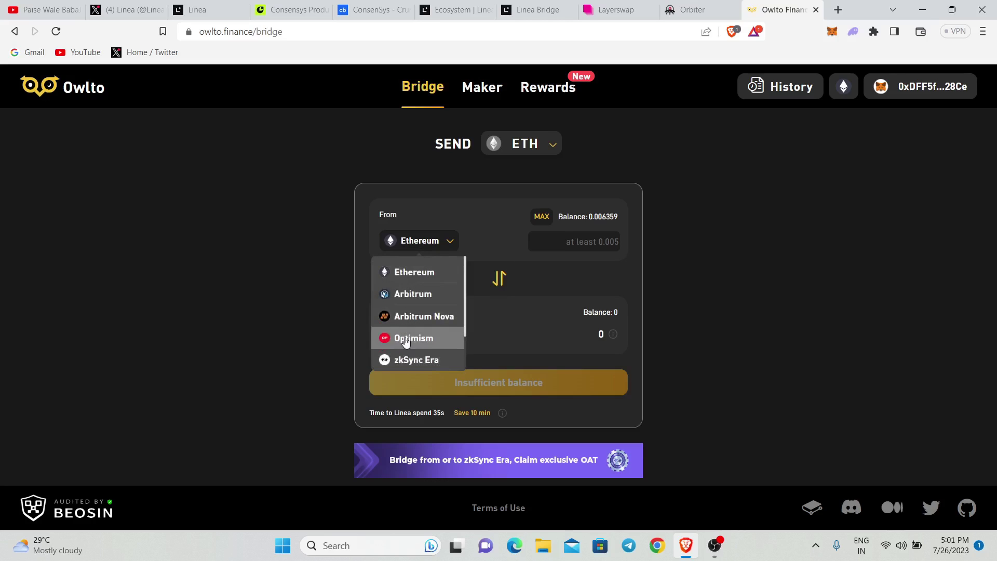
left_click(413, 359)
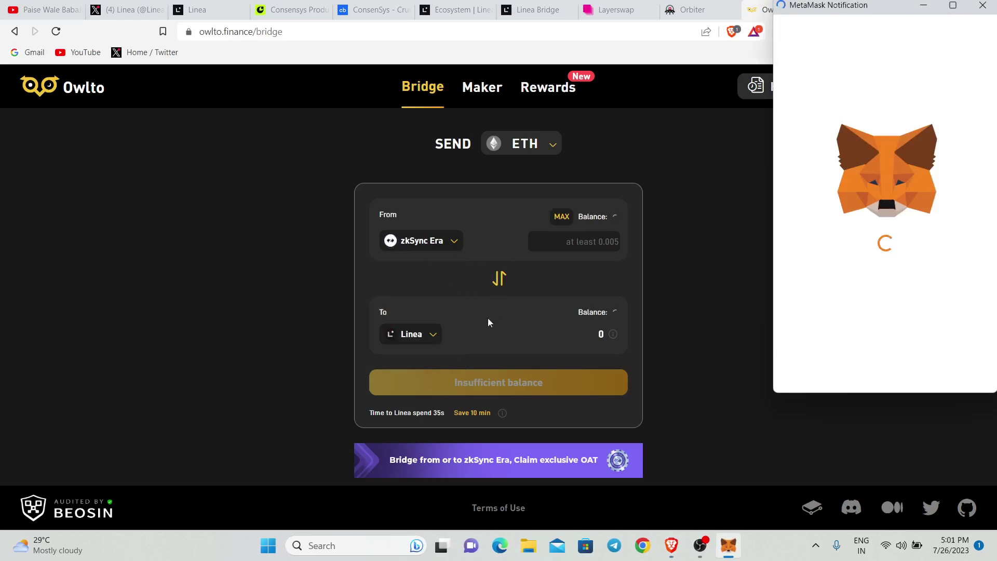
scroll(948, 377, "down", 3)
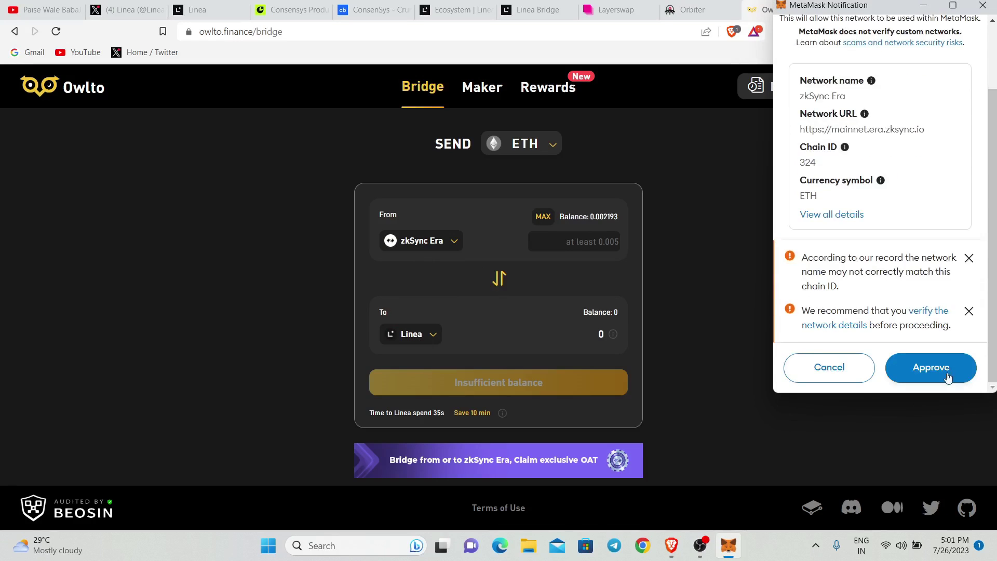
left_click(946, 375)
left_click(928, 364)
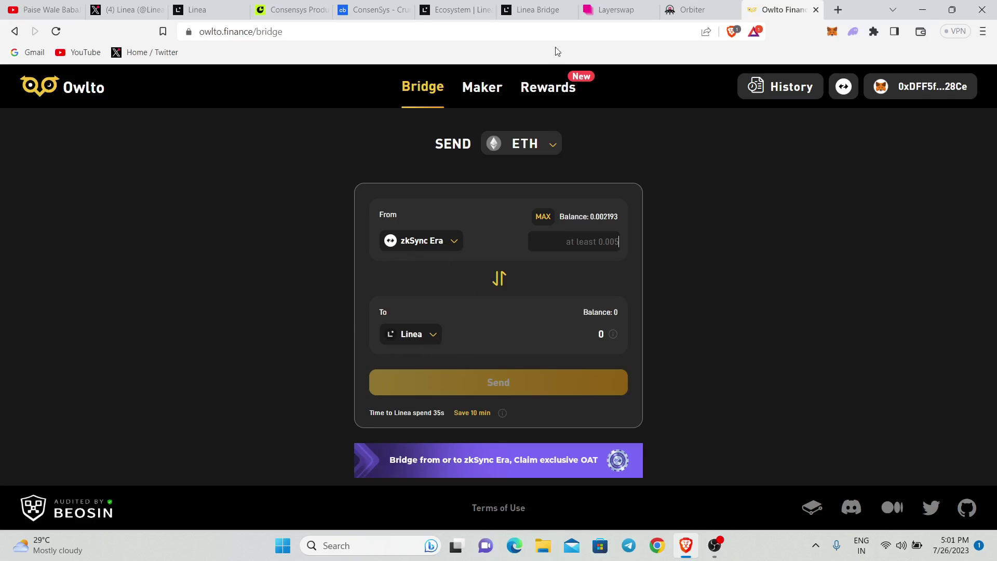
left_click(542, 15)
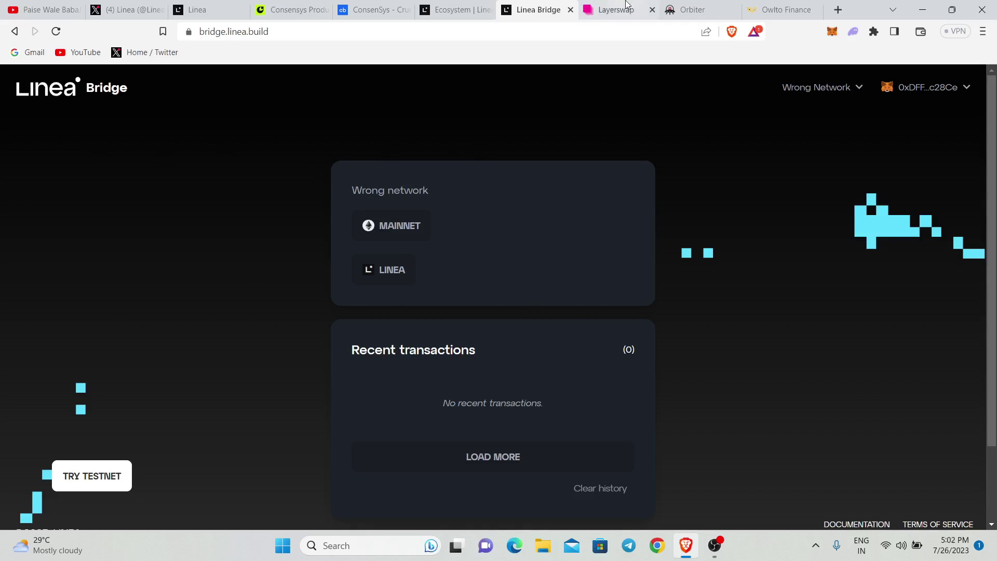
key("ctrl+Tab")
key("ctrl+Tab")
key("ctrl+Tab")
left_click(522, 13)
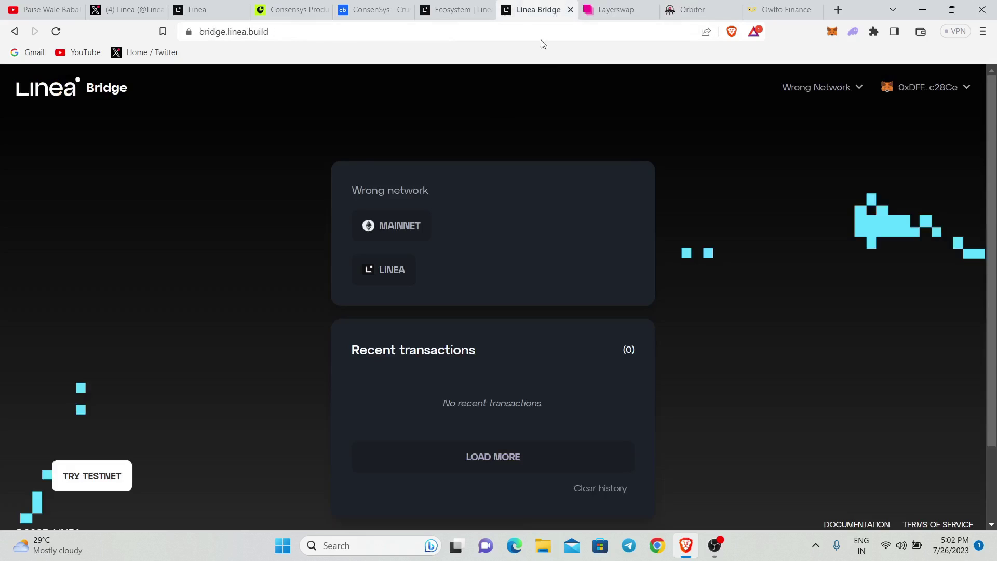
left_click(616, 10)
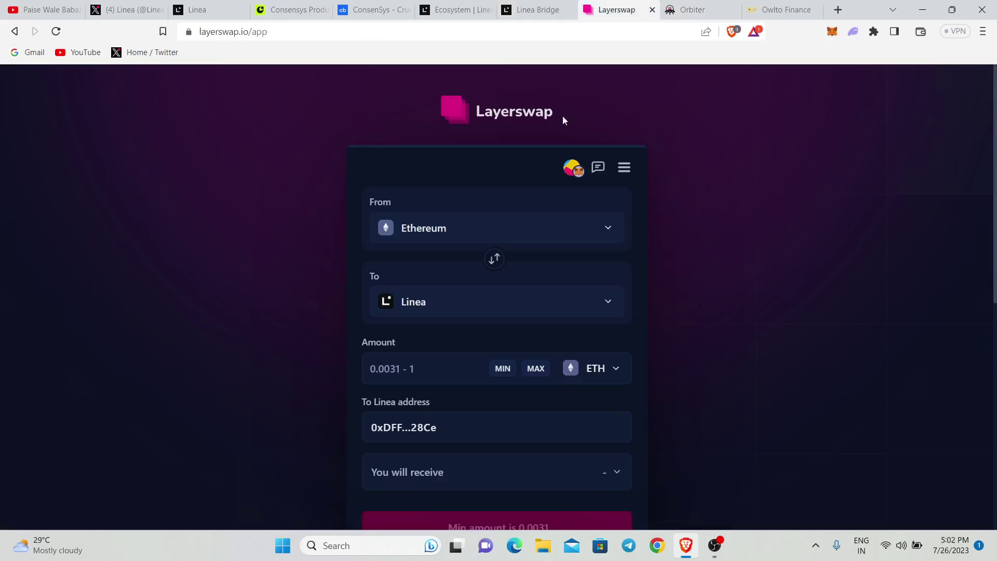
left_click(685, 13)
left_click(761, 10)
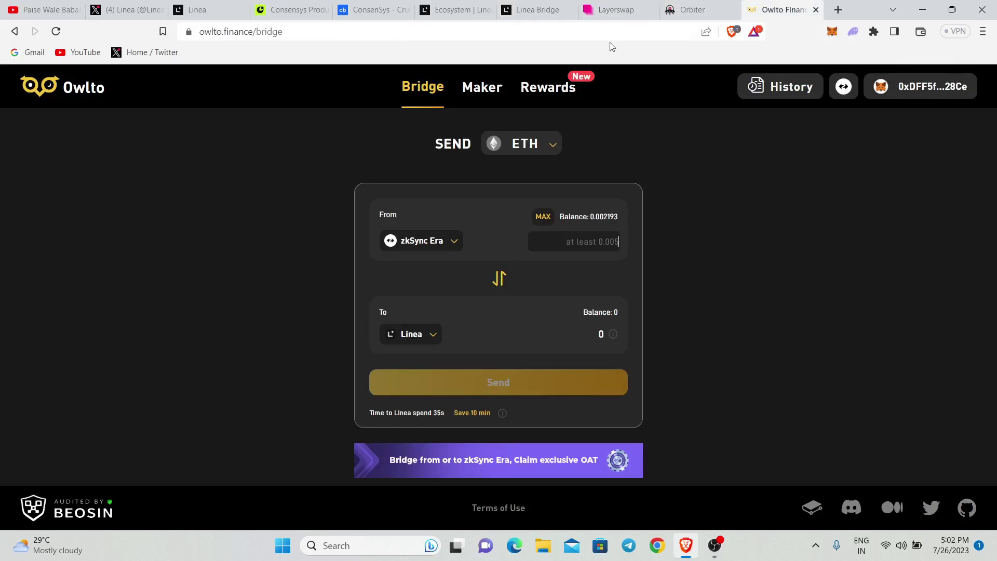
left_click(616, 9)
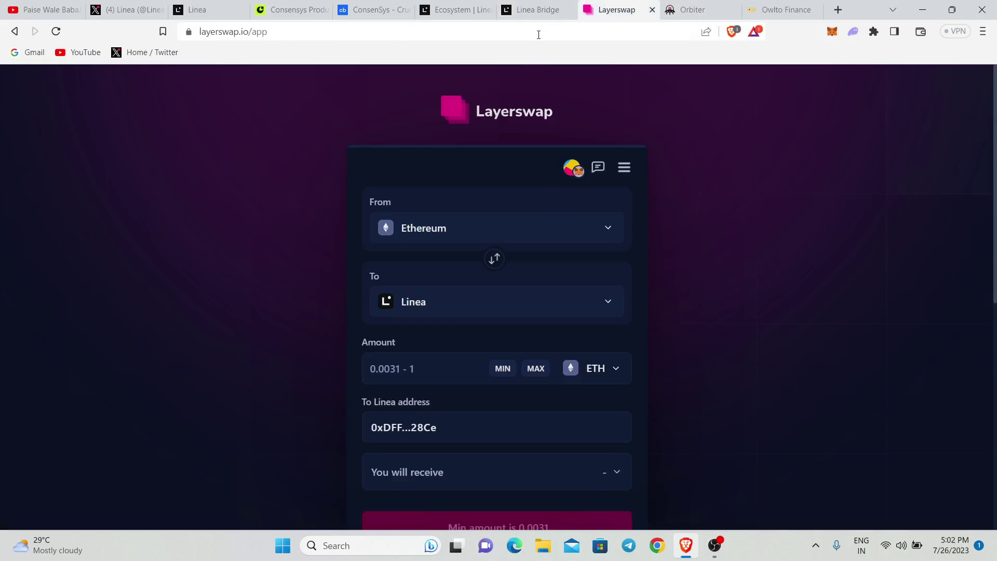
left_click(543, 11)
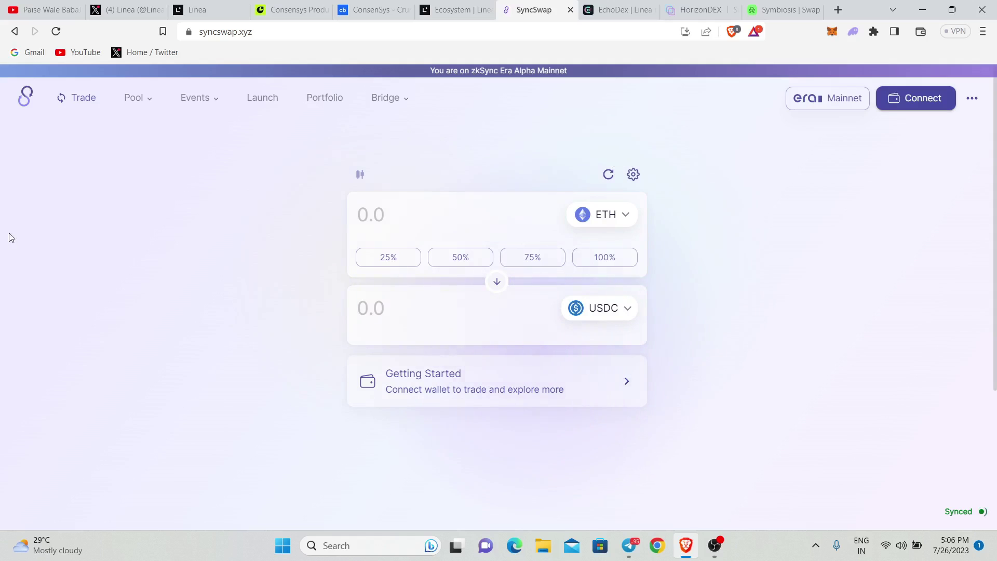
Connect SyncSwap to the MetaMask account using the Ethereum Wallet option
left_click(920, 114)
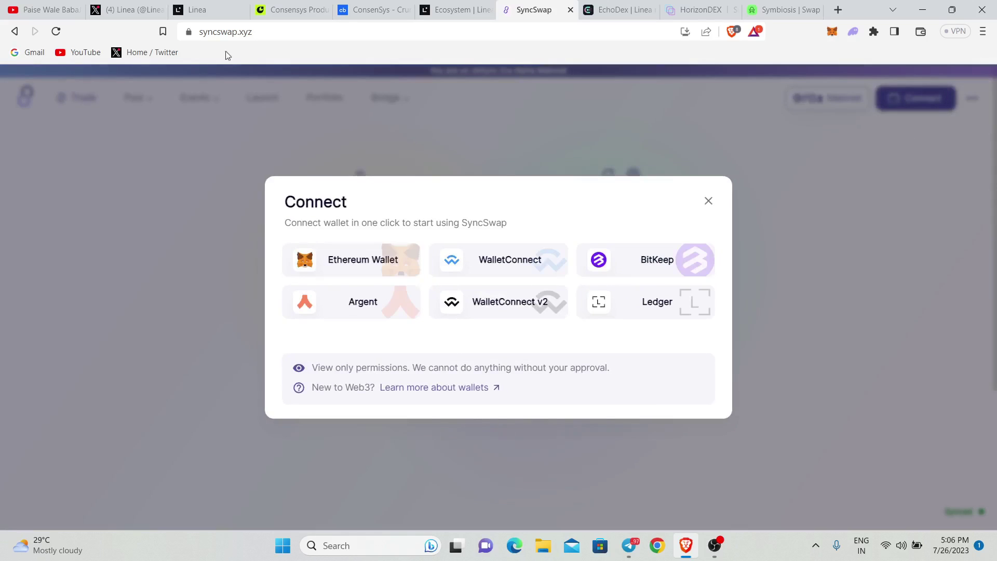
left_click(346, 264)
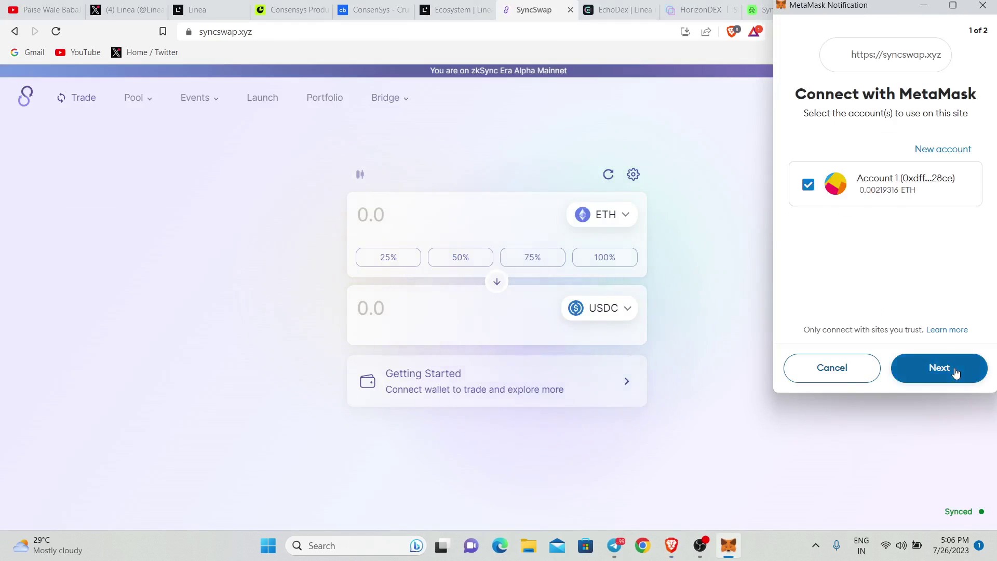
left_click(955, 373)
left_click(927, 370)
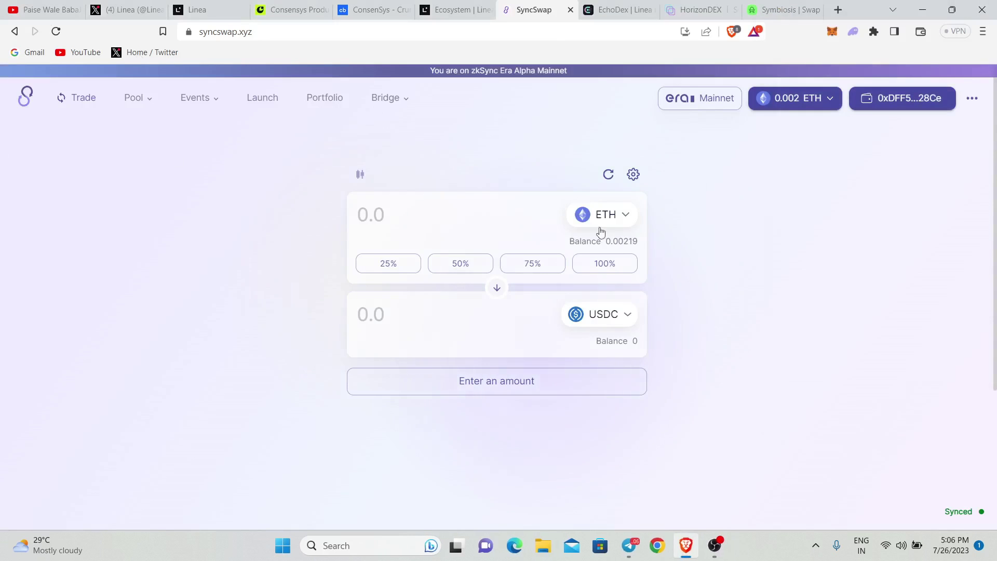
Switch SyncSwap to the Linea network and approve the network change in MetaMask
left_click(690, 104)
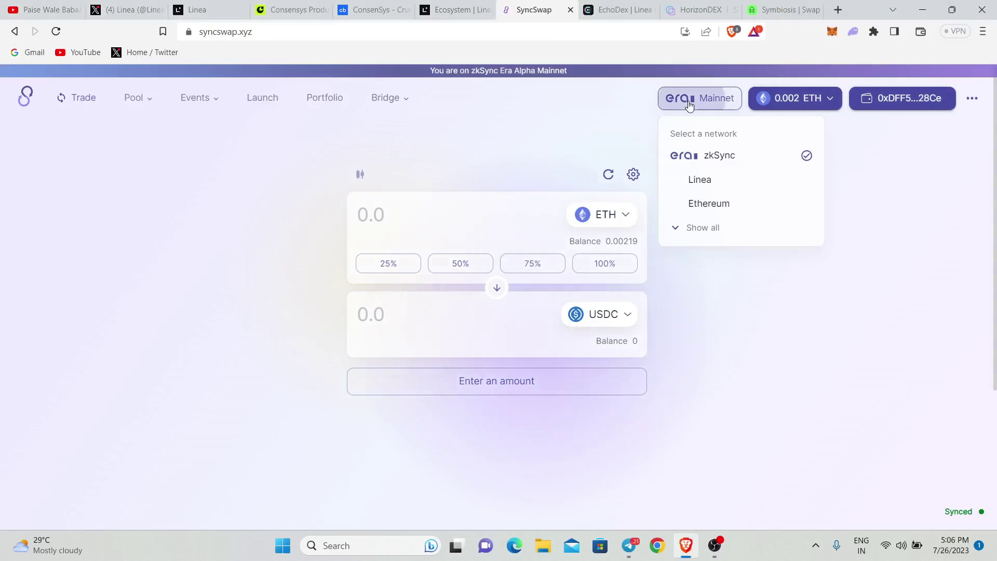
left_click(691, 183)
left_click(535, 379)
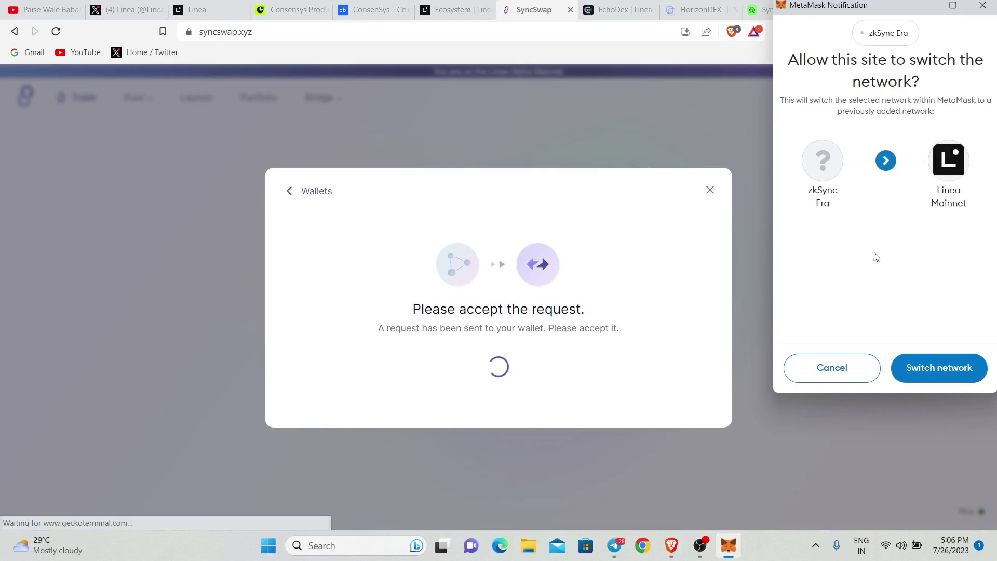
left_click(944, 365)
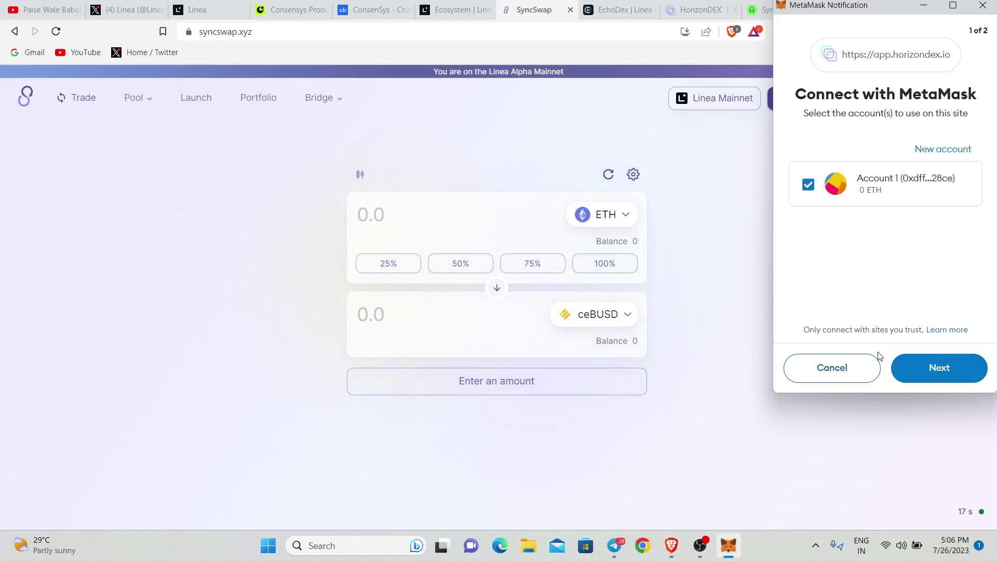
Accept HorizonDEX's MetaMask connection request and return to the Linea ecosystem apps page
left_click(950, 368)
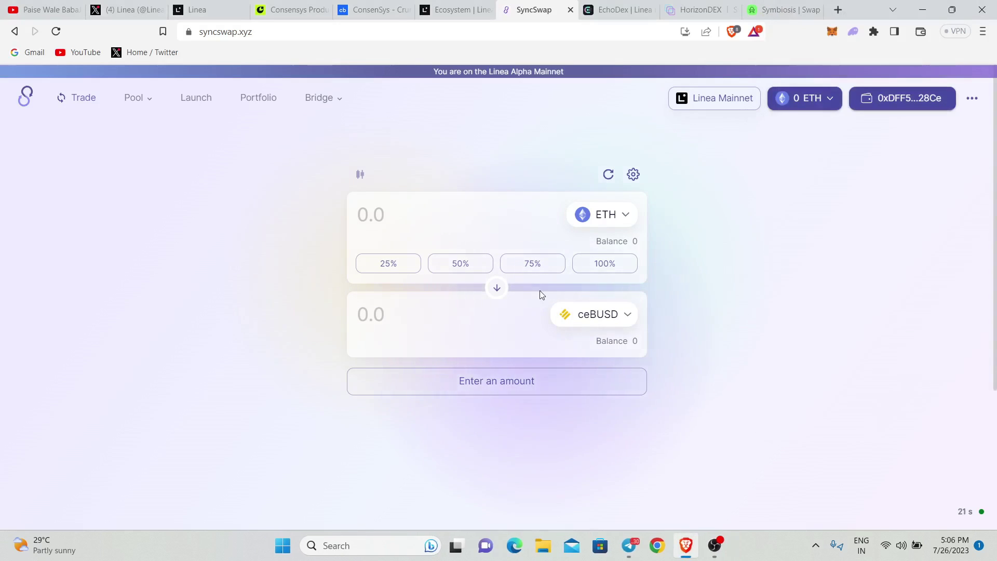
left_click(447, 9)
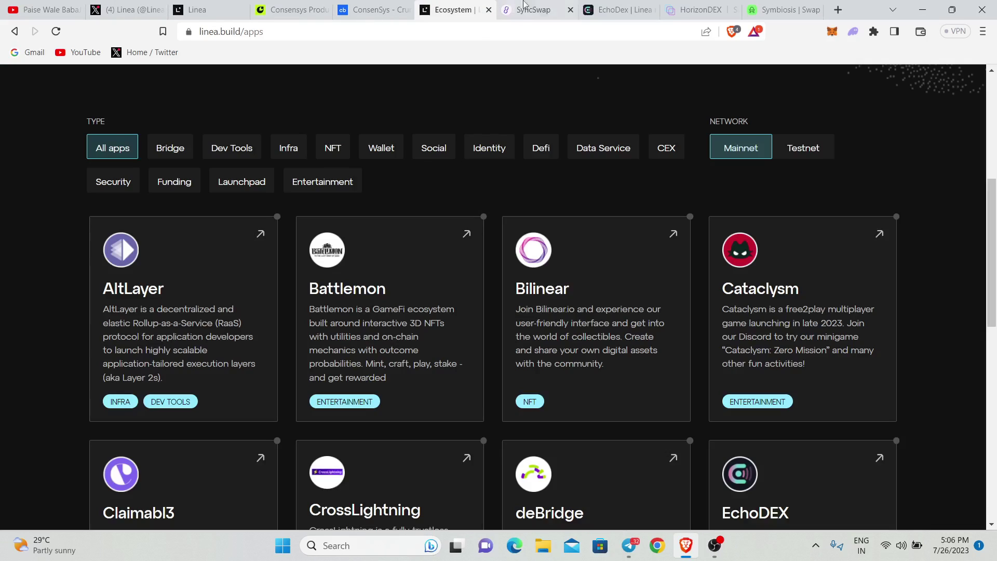
Set up a SyncSwap trade of 0.008 ETH for ceMATIC, and reverse the swap direction
key("ctrl+Tab")
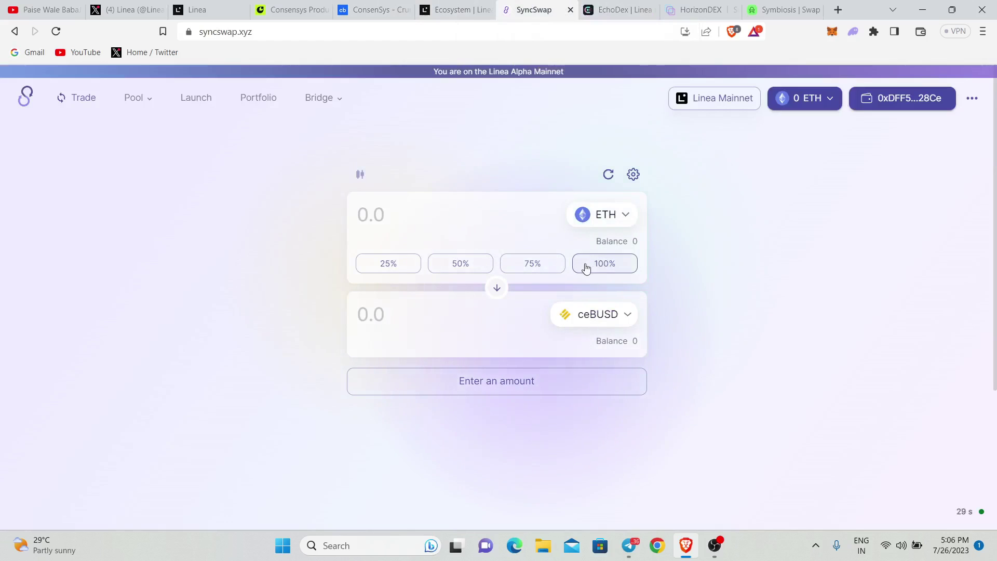
left_click(588, 315)
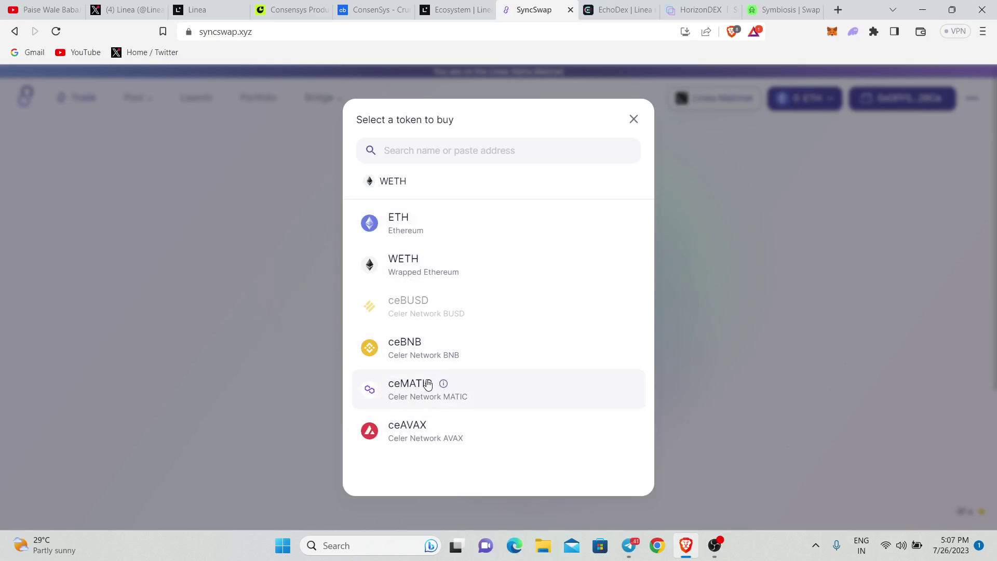
left_click(403, 396)
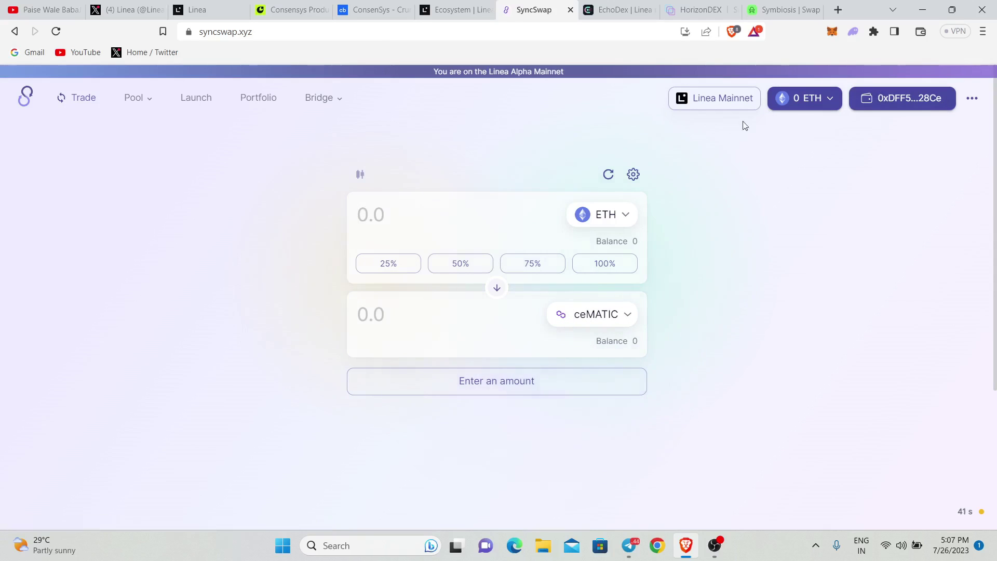
type("0")
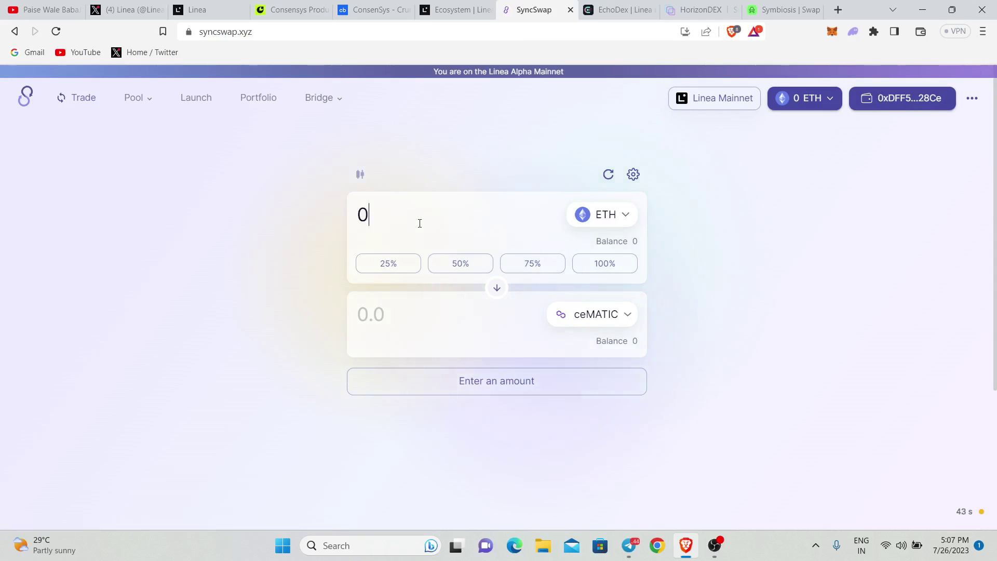
type(".0")
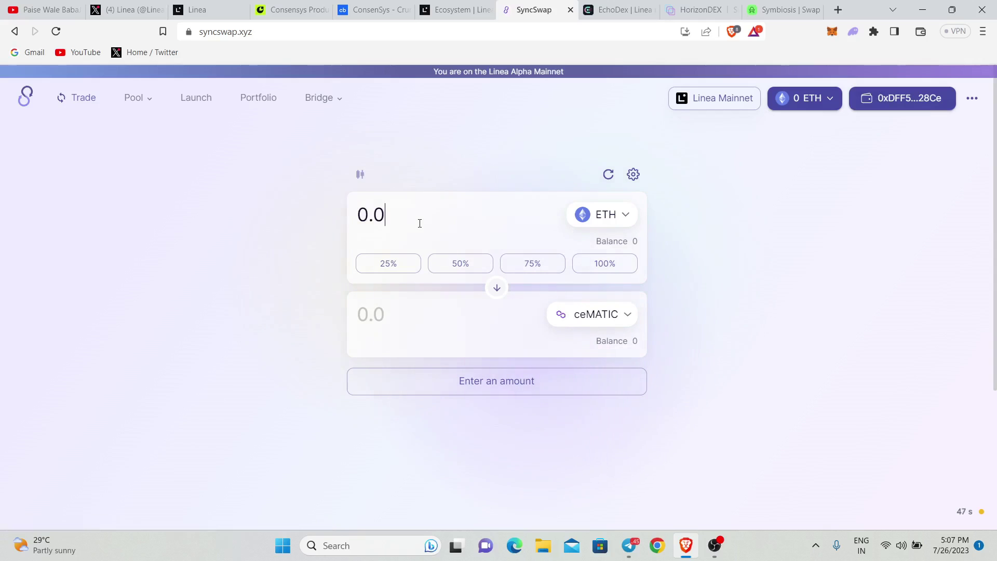
type("08")
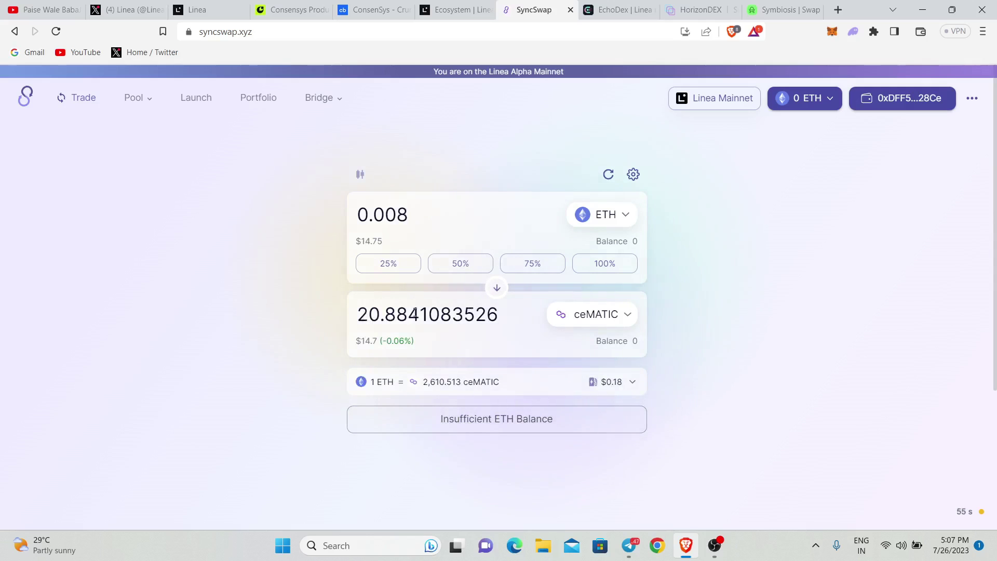
left_click(497, 287)
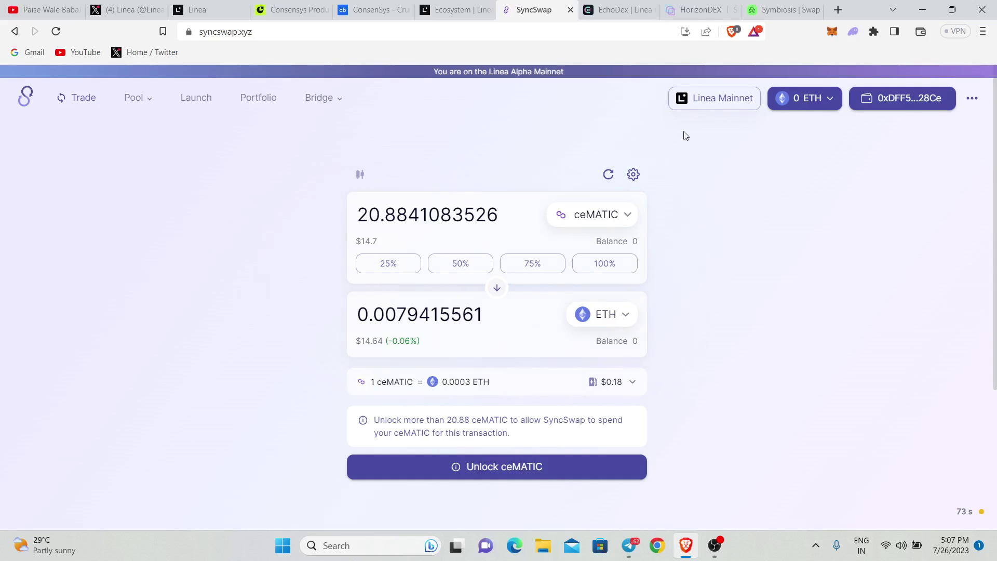
Connect EchoDEX to the MetaMask account and check its available networks
left_click(602, 10)
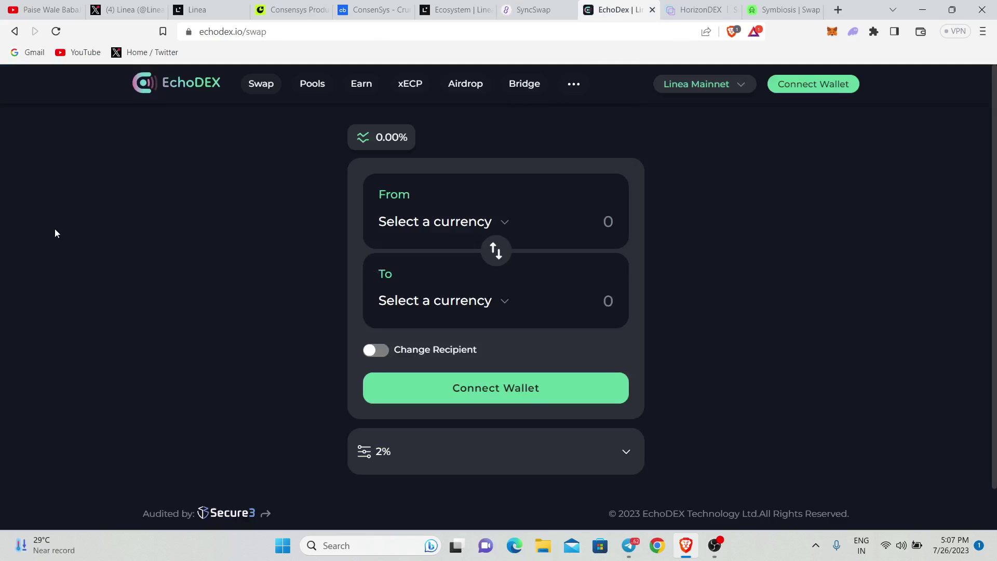
left_click(836, 84)
left_click(476, 186)
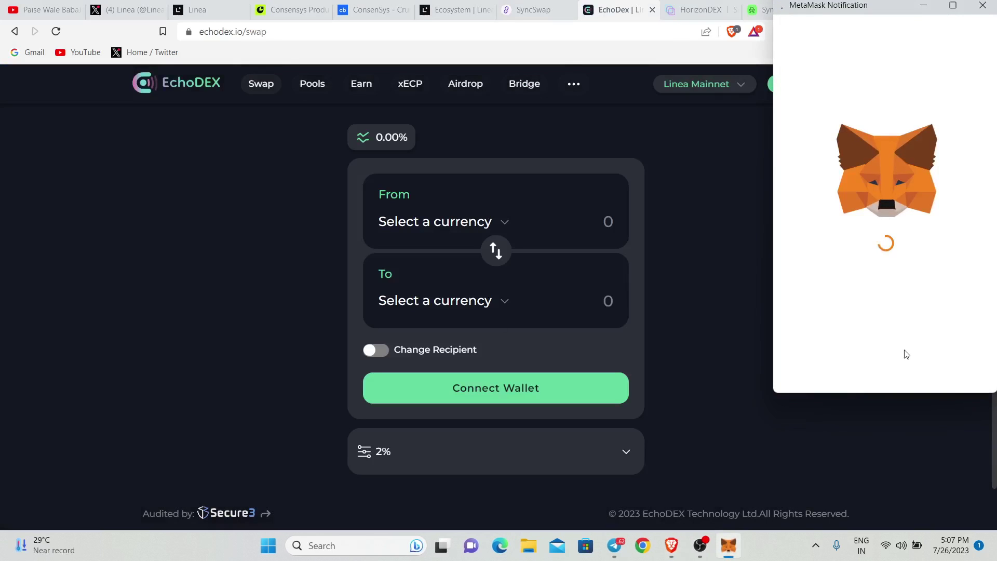
left_click(946, 378)
left_click(946, 378)
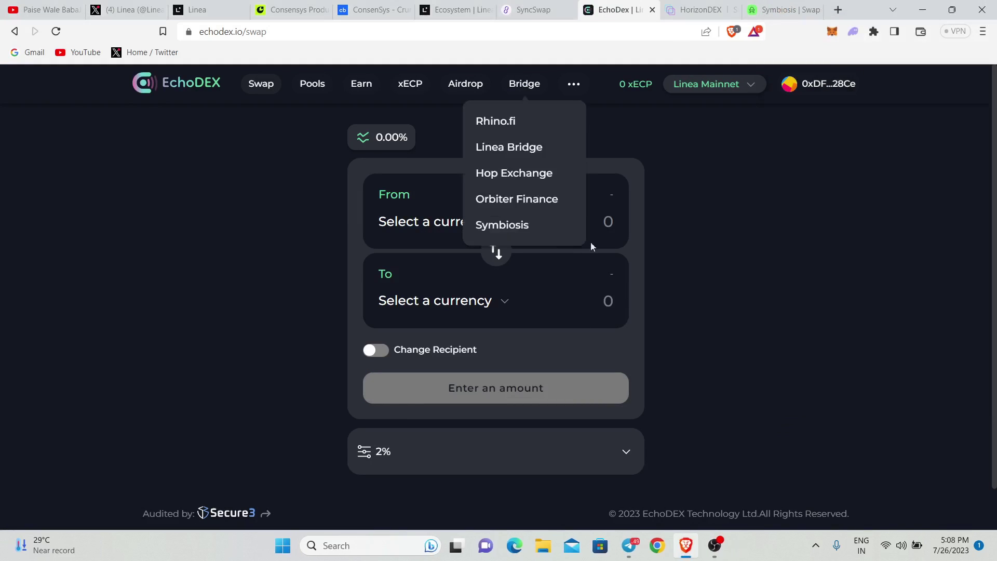
left_click(710, 85)
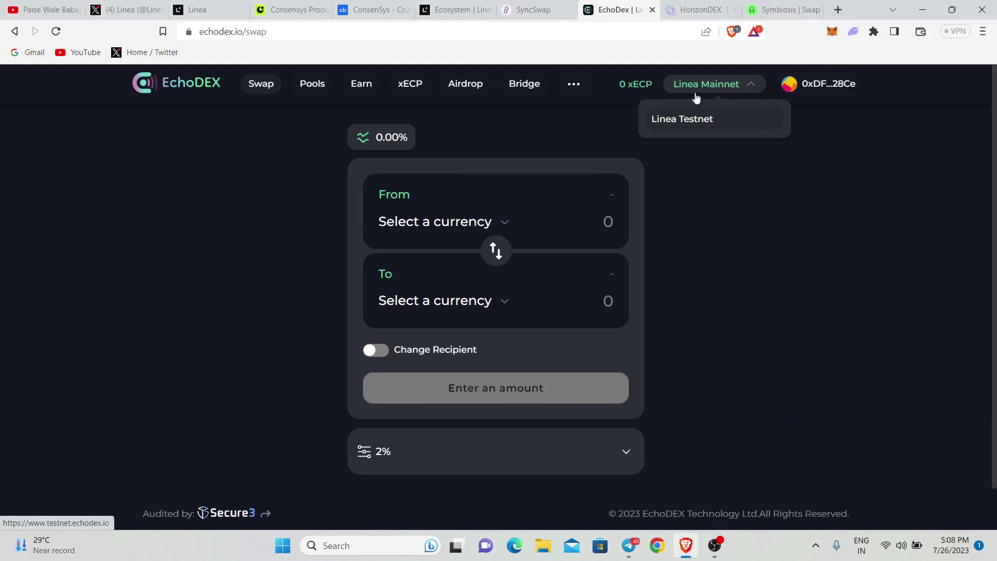
left_click(788, 205)
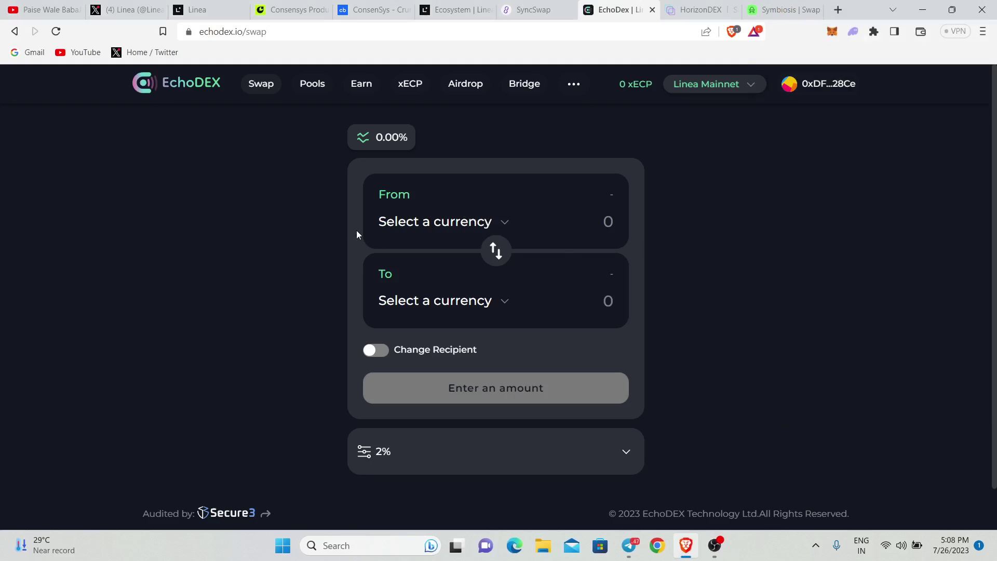
Set EchoDEX's swap pair from ETH to ceAVAX, and briefly revisit the SyncSwap page
left_click(415, 224)
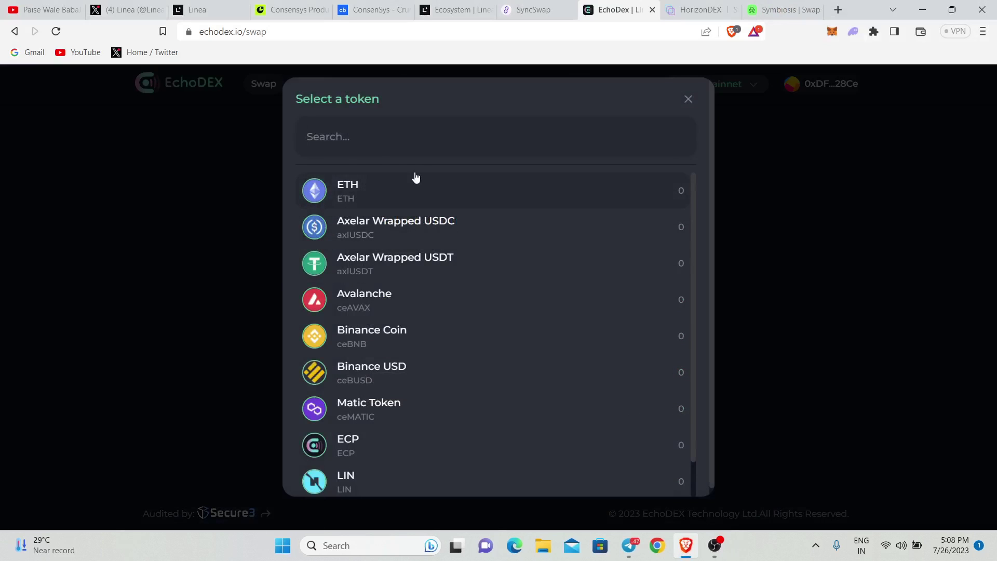
left_click(415, 179)
left_click(436, 299)
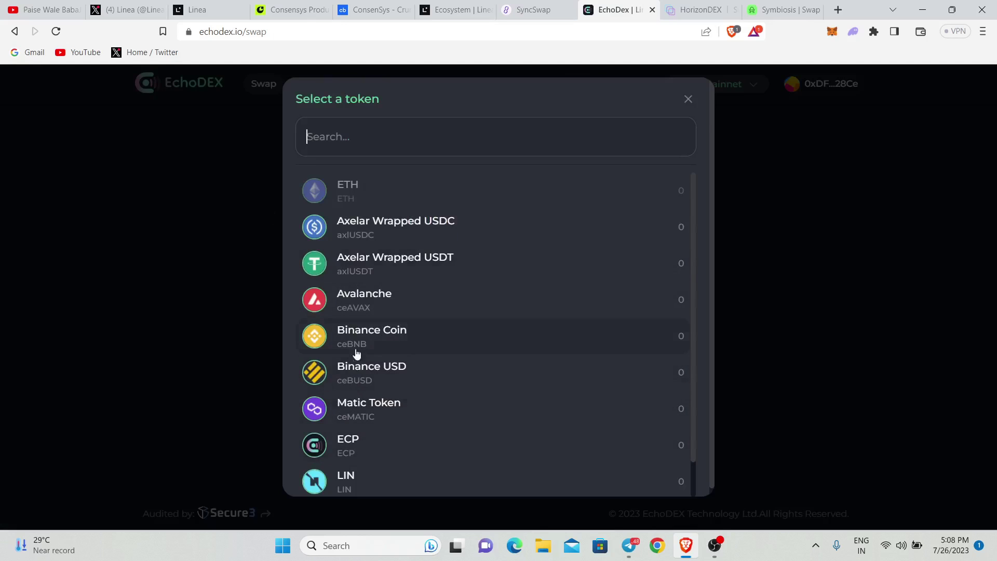
scroll(375, 418, "down", 1)
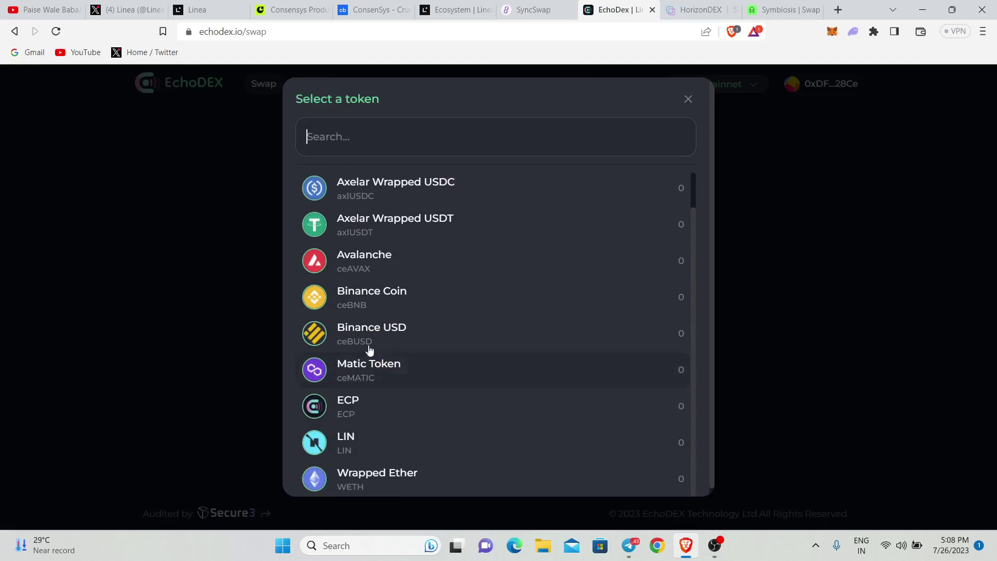
scroll(366, 335, "up", 1)
left_click(357, 305)
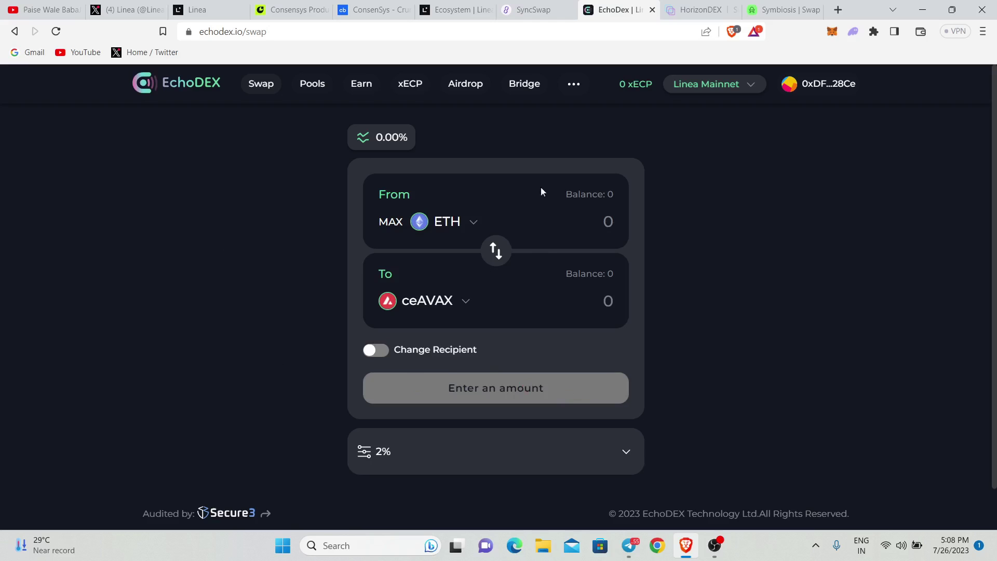
left_click(533, 10)
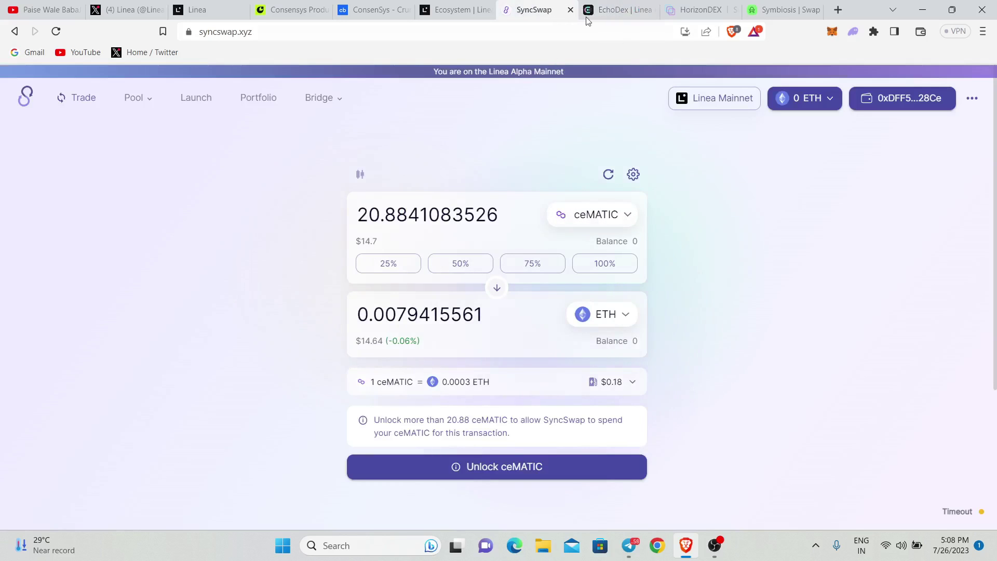
left_click(623, 10)
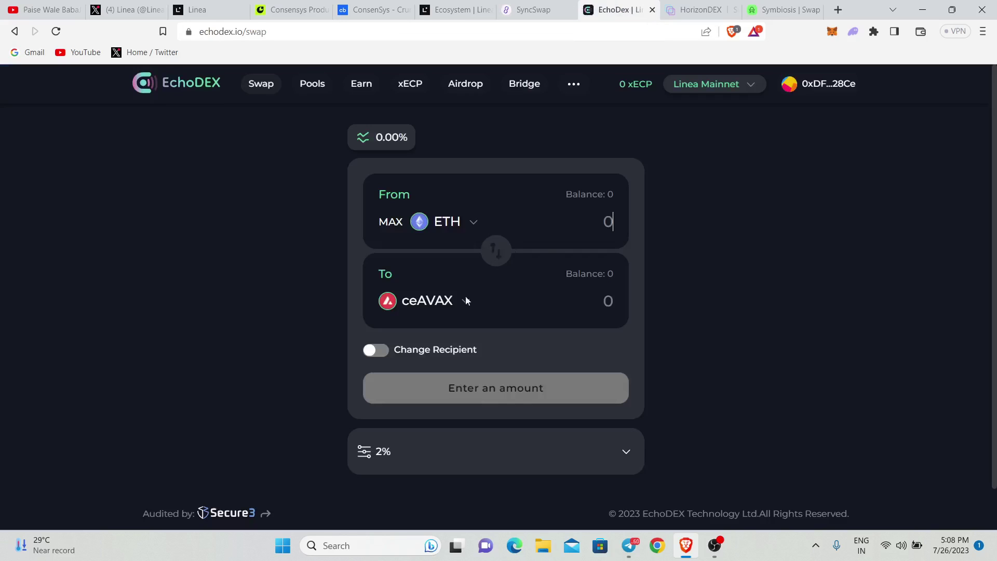
Switch to HorizonDEX and check its selected network and the MetaMask account
left_click(700, 11)
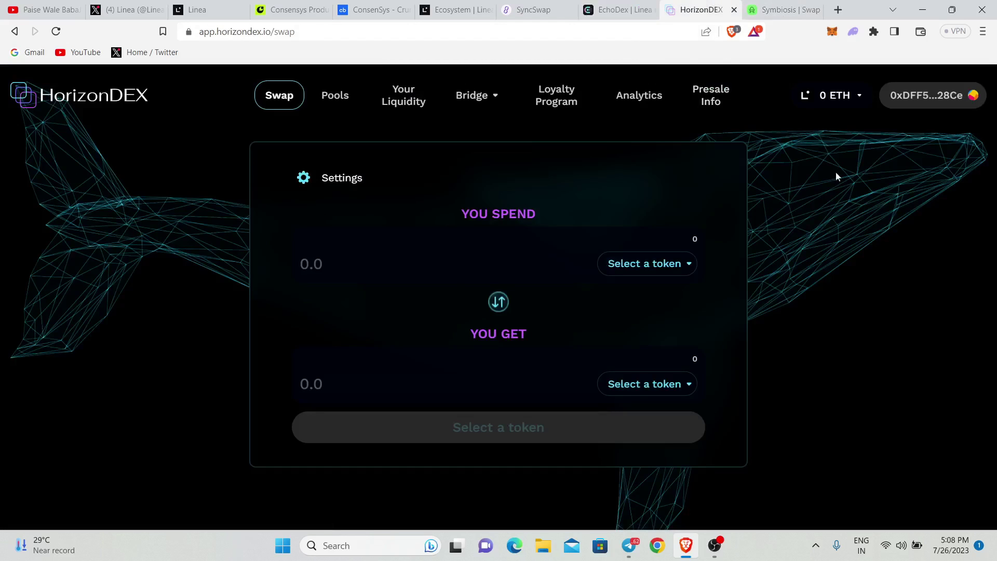
left_click(823, 104)
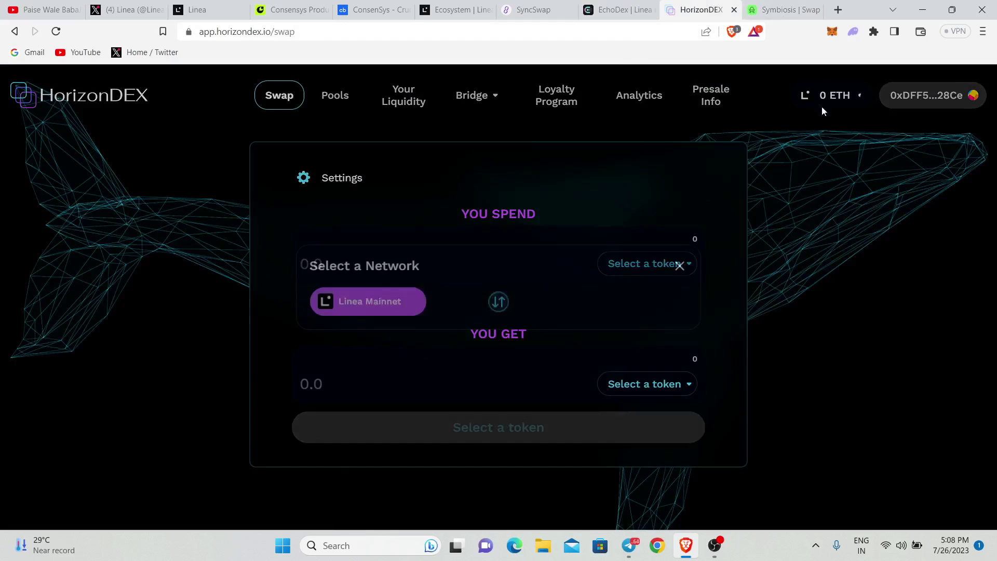
left_click(724, 217)
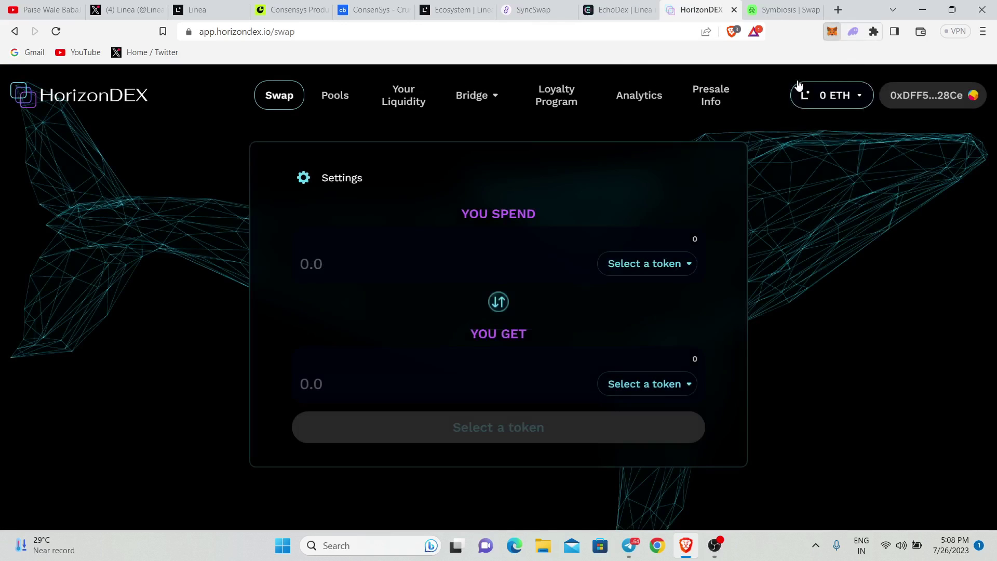
key("alt+shift+m")
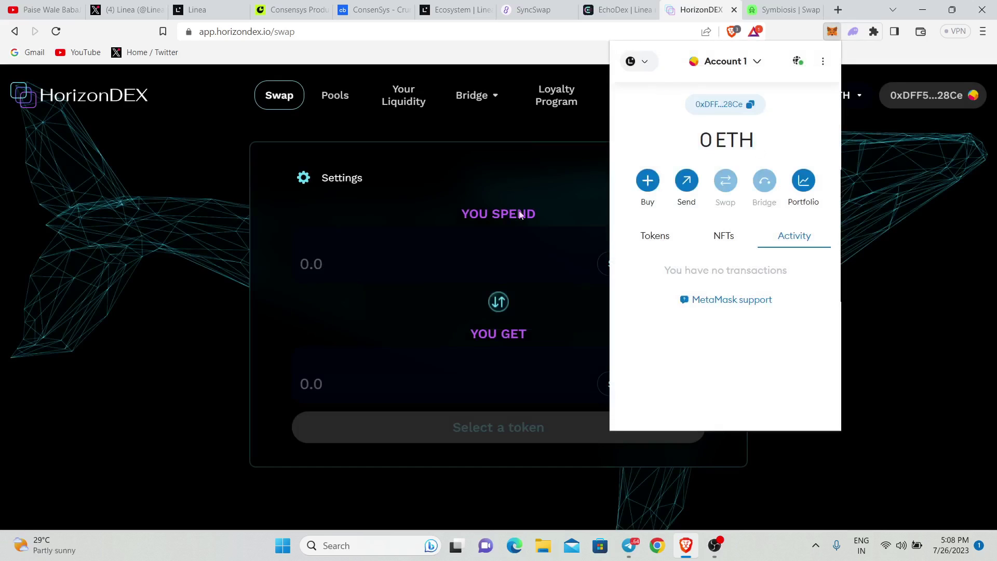
left_click(148, 314)
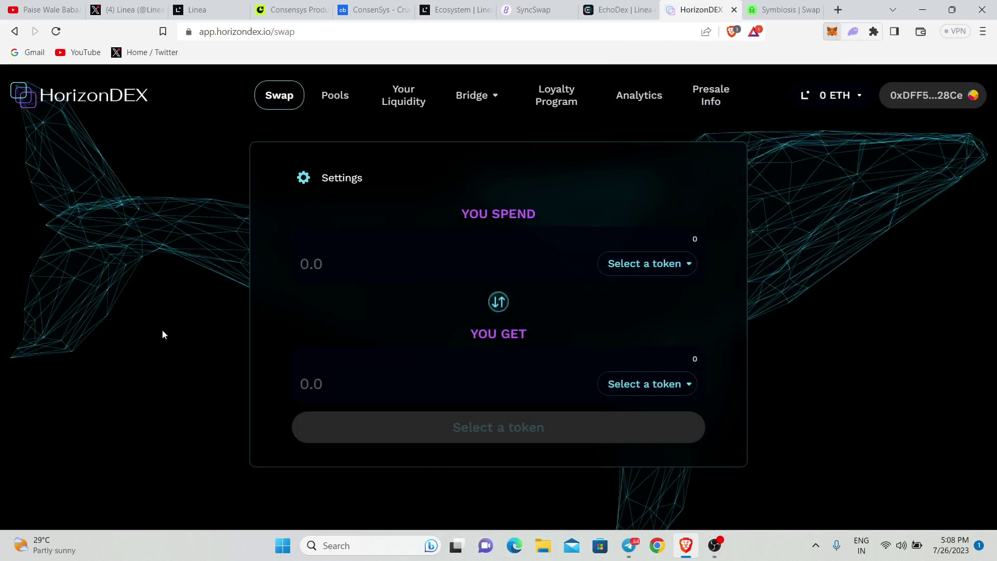
Set HorizonDEX's swap pair to spend ETH and get deUSDC
left_click(633, 264)
left_click(430, 276)
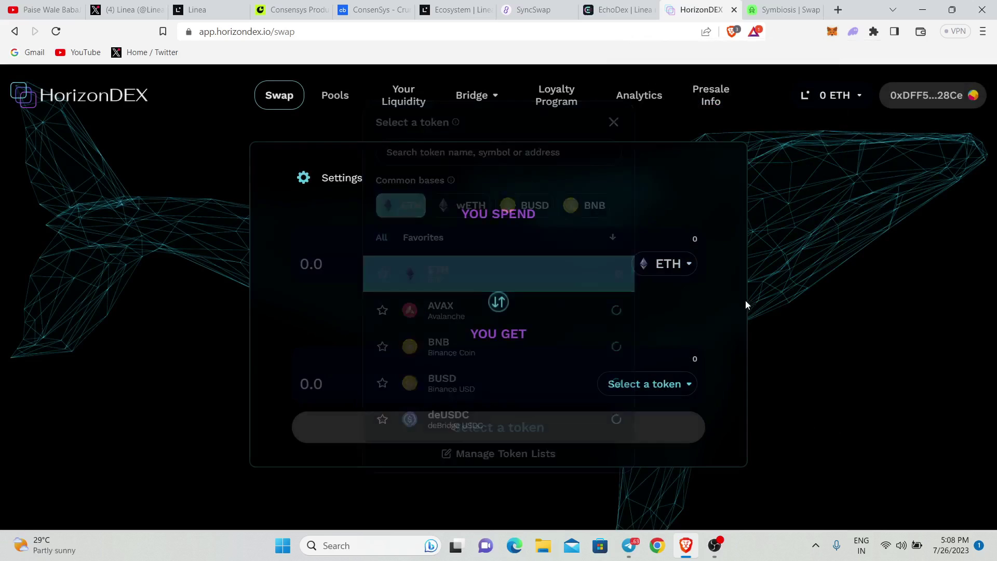
left_click(662, 384)
left_click(503, 311)
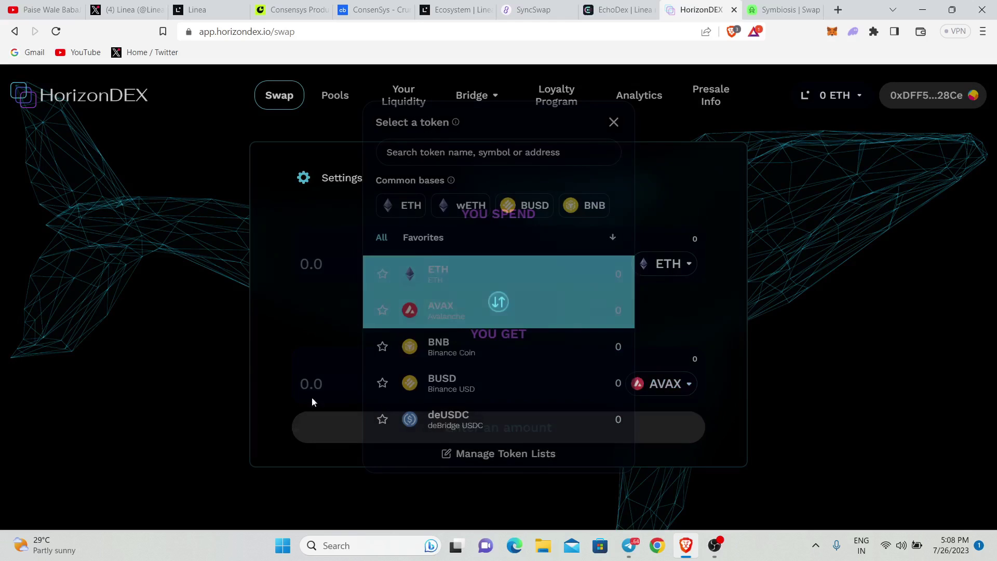
left_click(686, 383)
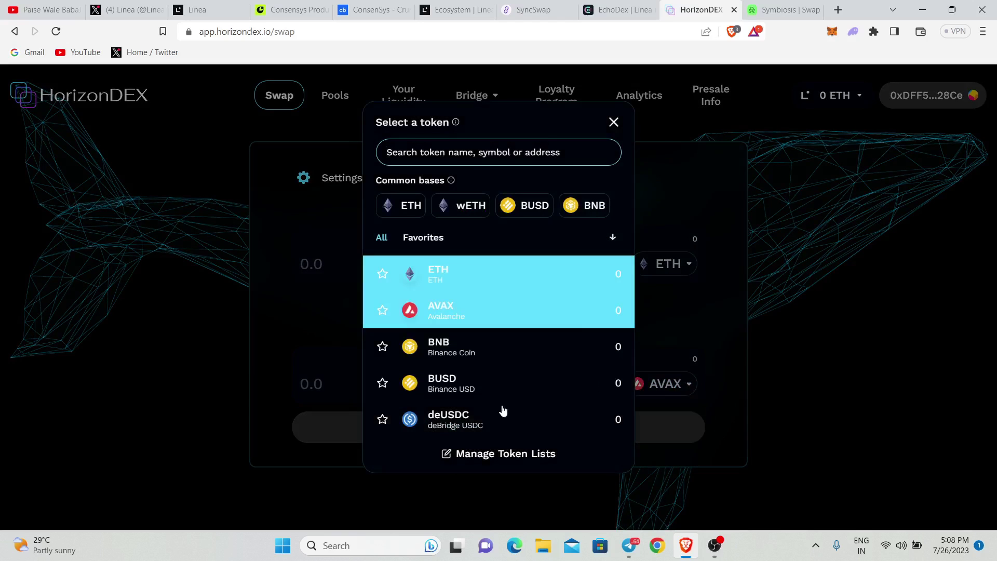
left_click(494, 422)
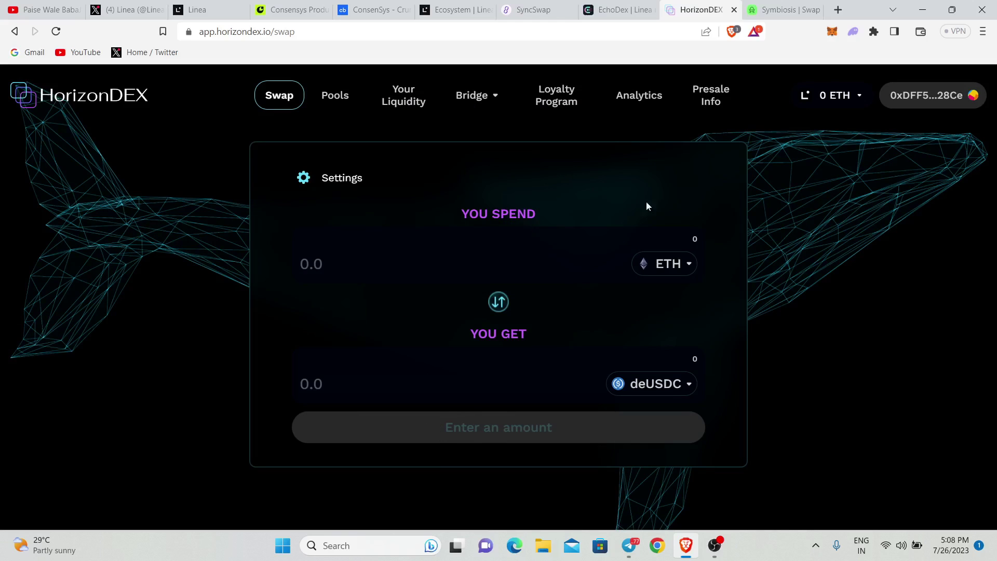
Switch to Symbiosis and connect it to the MetaMask account
left_click(774, 9)
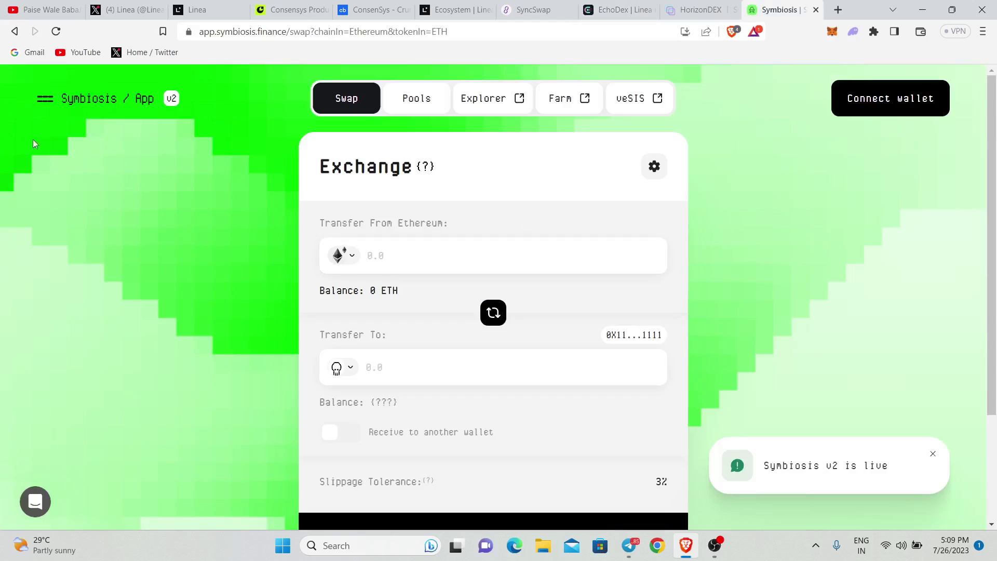
left_click(919, 104)
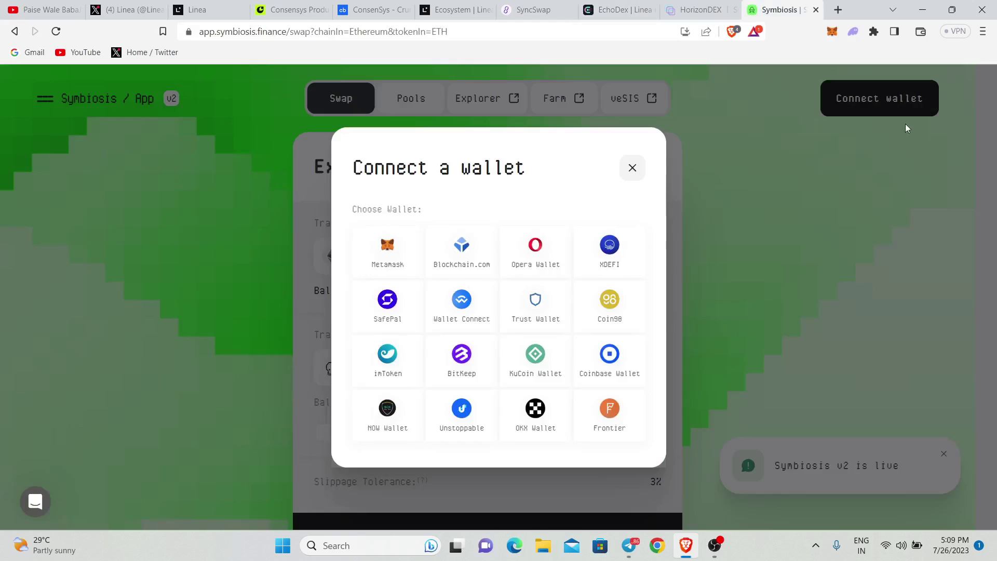
left_click(400, 258)
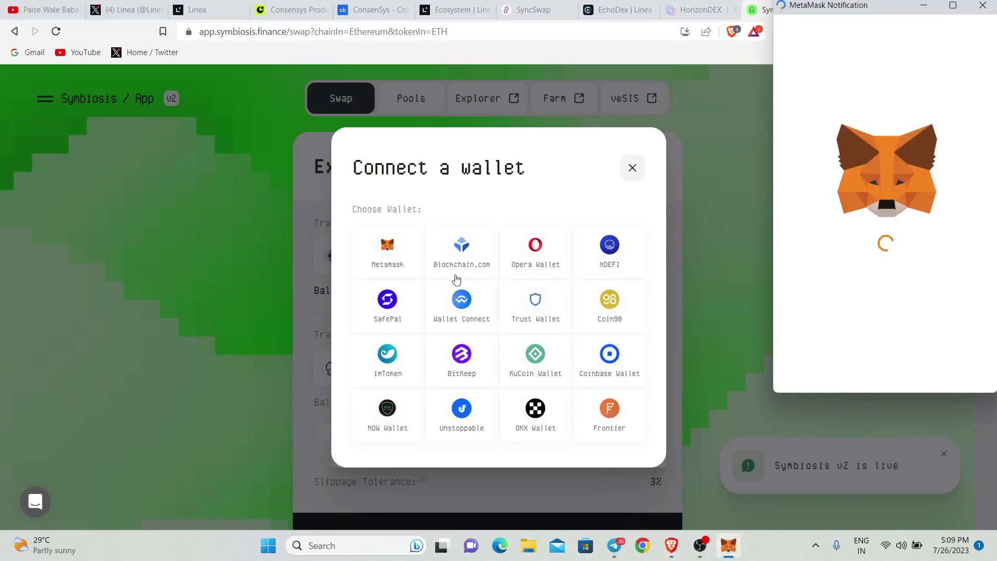
left_click(929, 370)
left_click(939, 366)
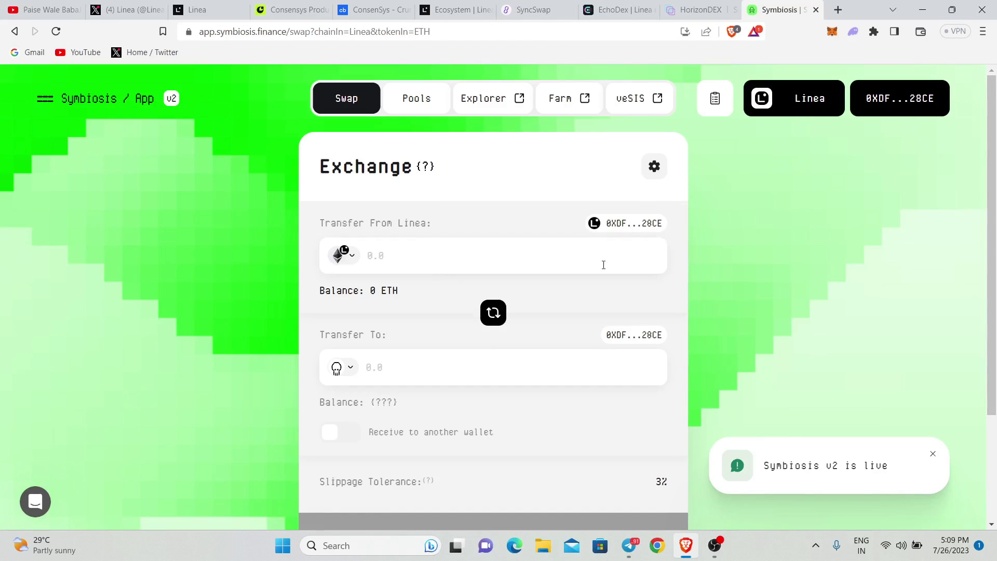
View the Boba ETH tokens offered as the transfer destination in Symbiosis, leaving the destination unselected
left_click(343, 367)
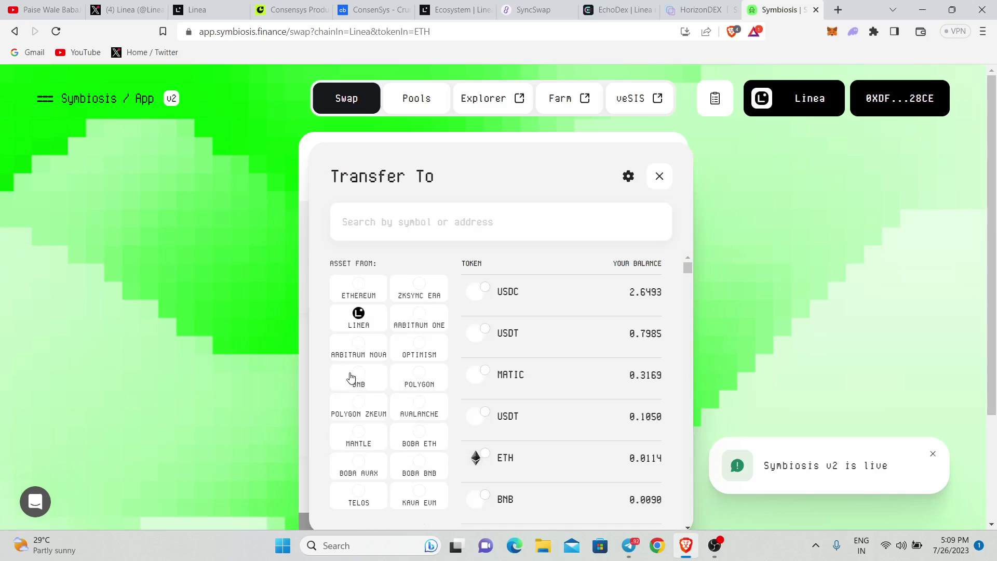
left_click(418, 436)
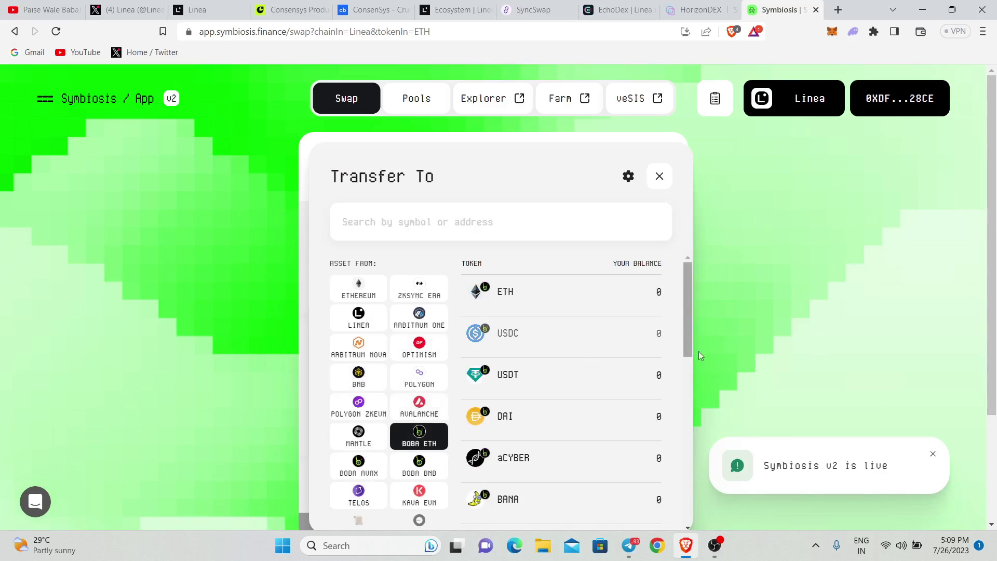
left_click(657, 177)
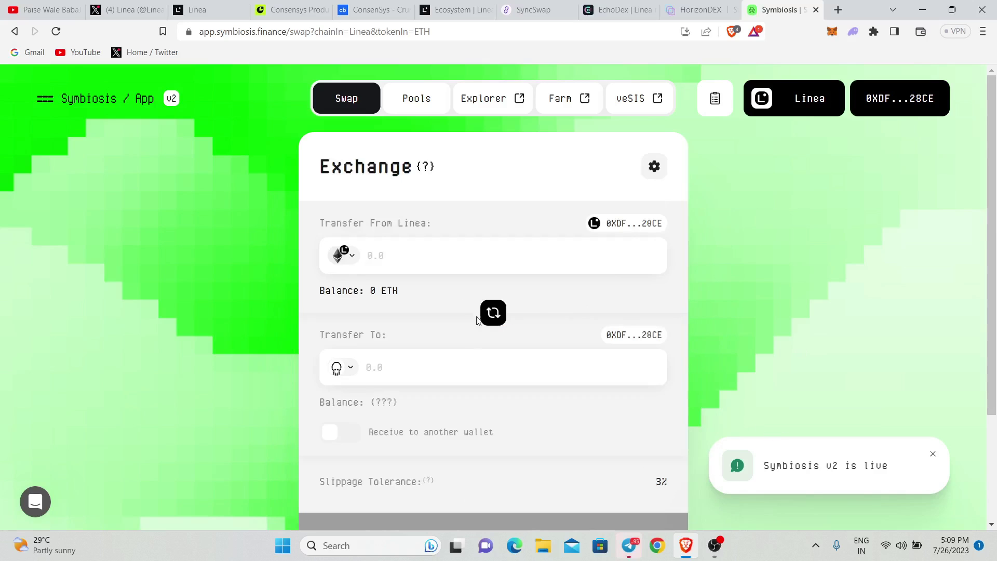
Enable receiving the Symbiosis transfer to another wallet and view the recipient address field
left_click(335, 434)
scroll(409, 466, "down", 2)
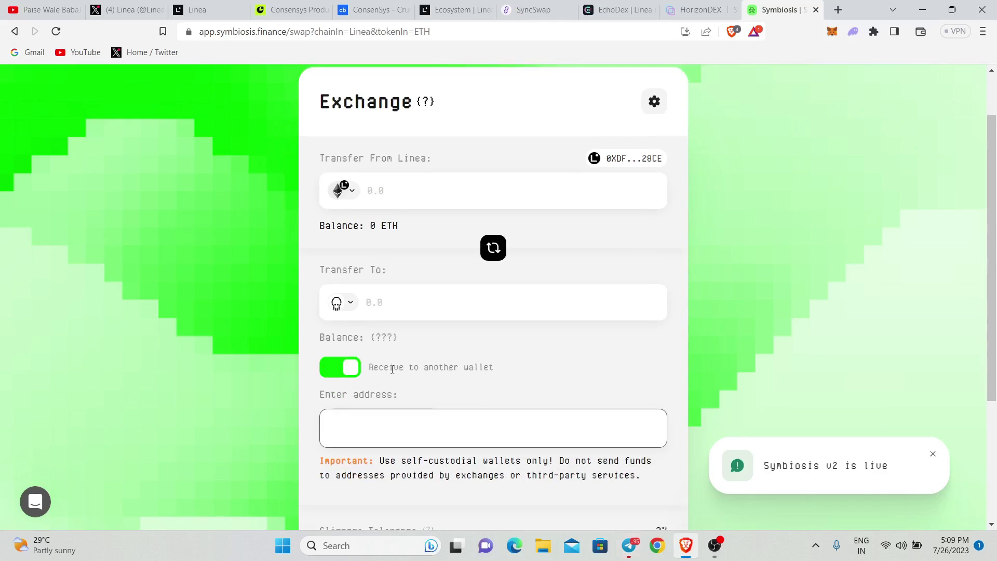
Turn off receiving to another wallet and set the Symbiosis transfer destination to the BNB token on the BNB chain
left_click(339, 366)
scroll(388, 397, "down", 2)
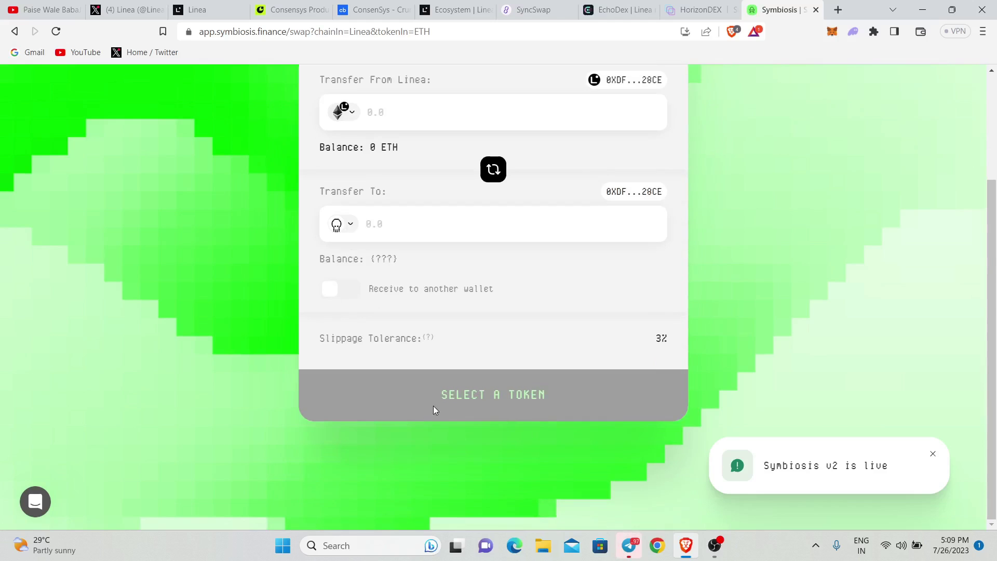
left_click(344, 227)
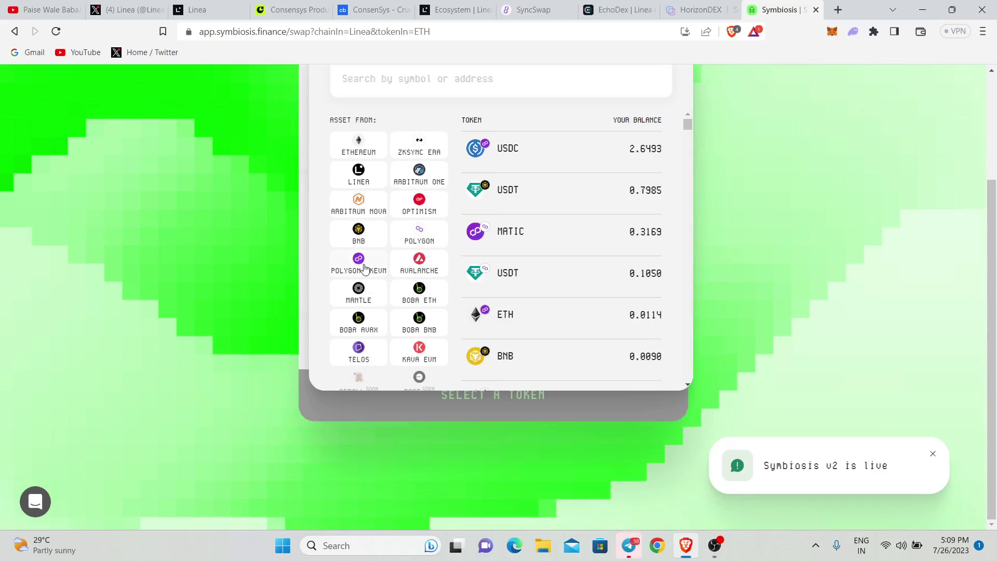
left_click(369, 231)
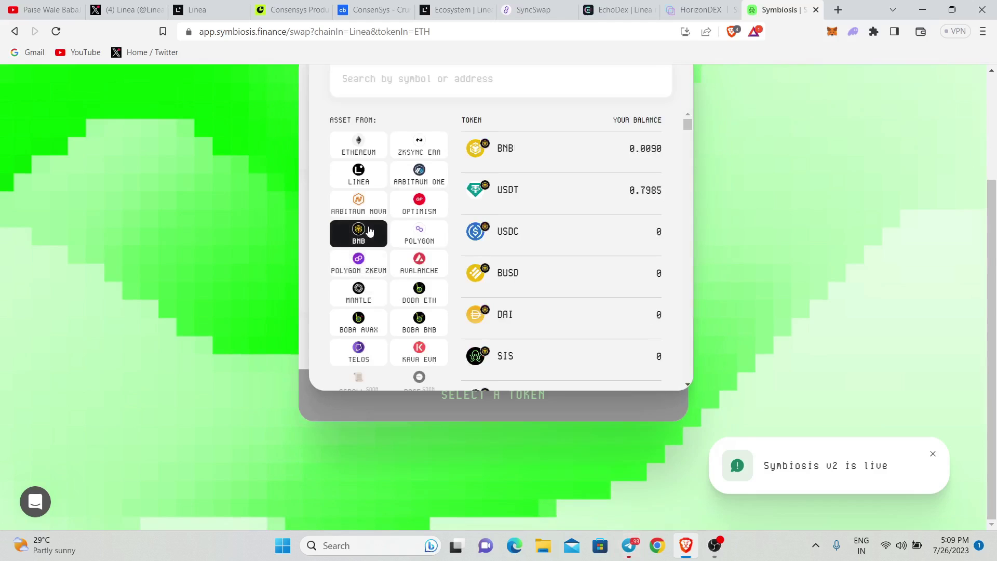
left_click(552, 159)
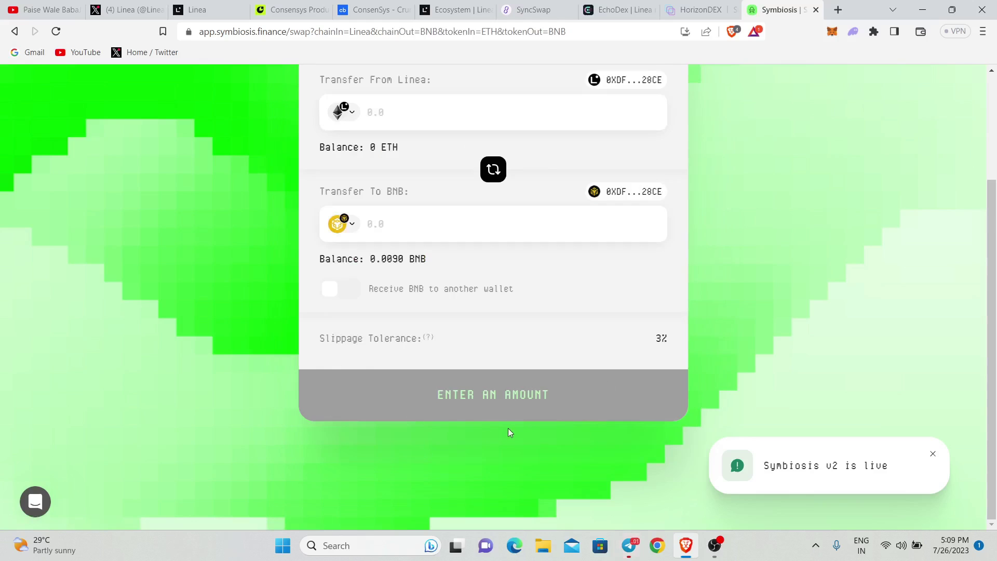
scroll(670, 206, "up", 3)
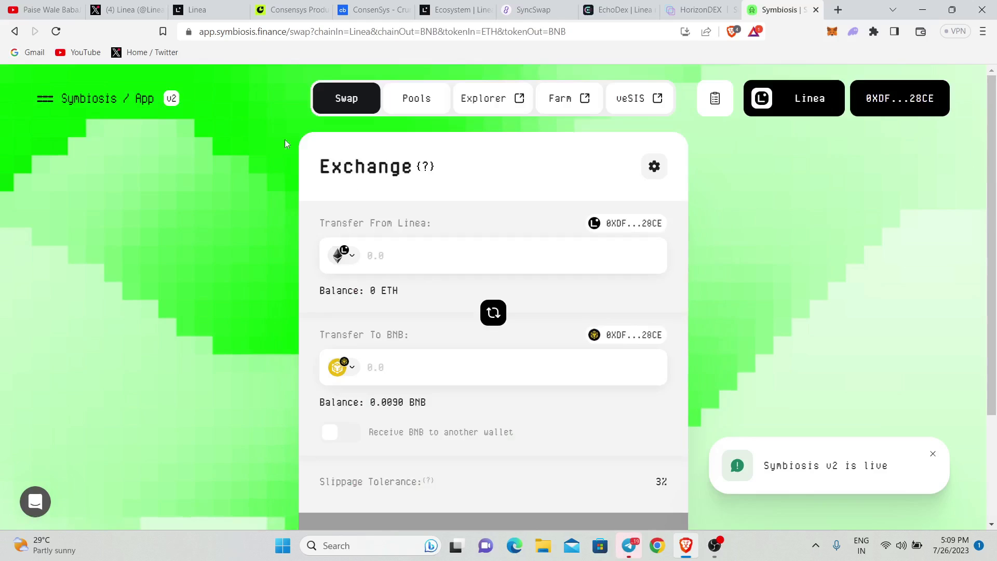
Switch to the Linea Ecosystem page and examine the Mainnet dApps listed across all app types
left_click(708, 8)
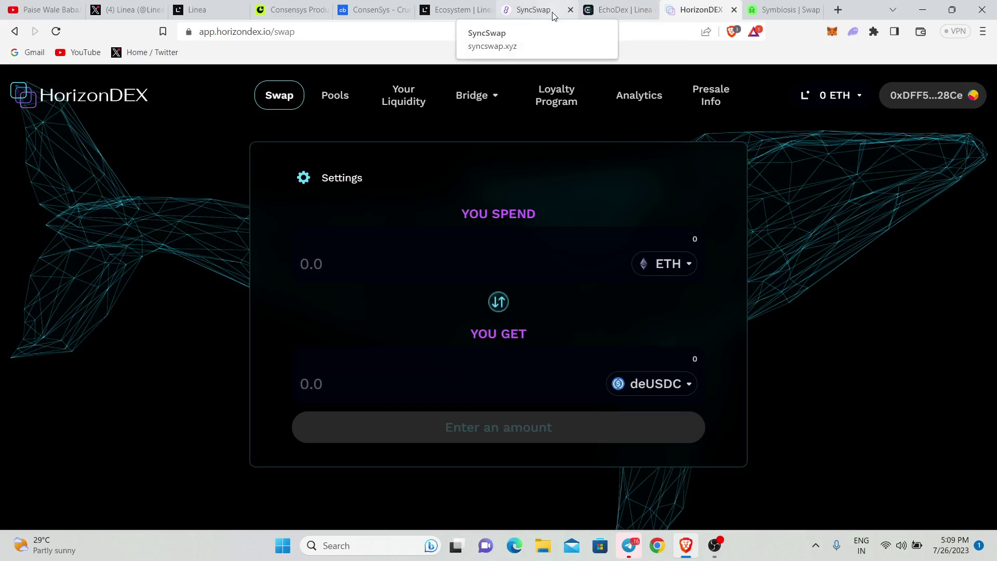
left_click(469, 9)
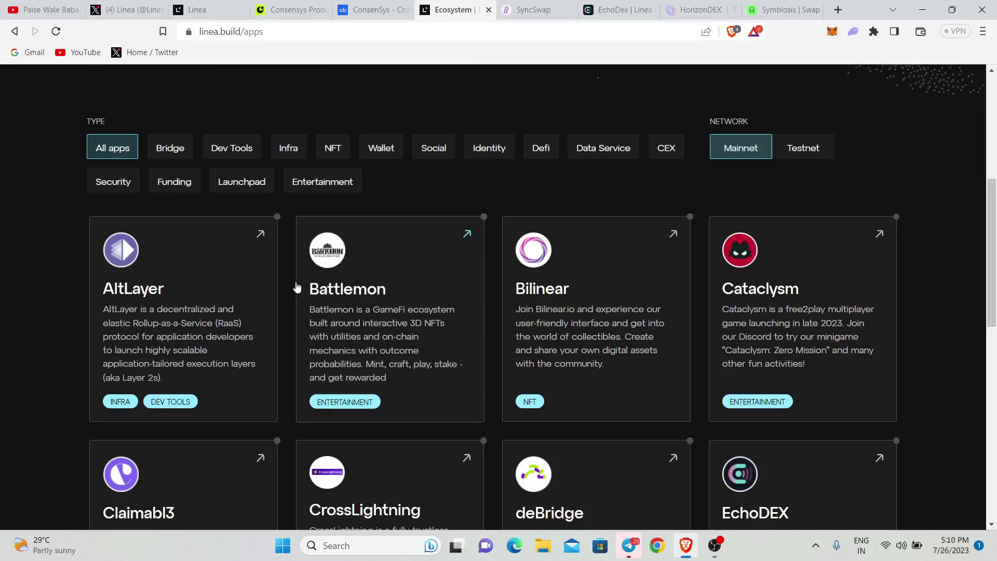
scroll(438, 304, "up", 2)
scroll(438, 304, "up", 3)
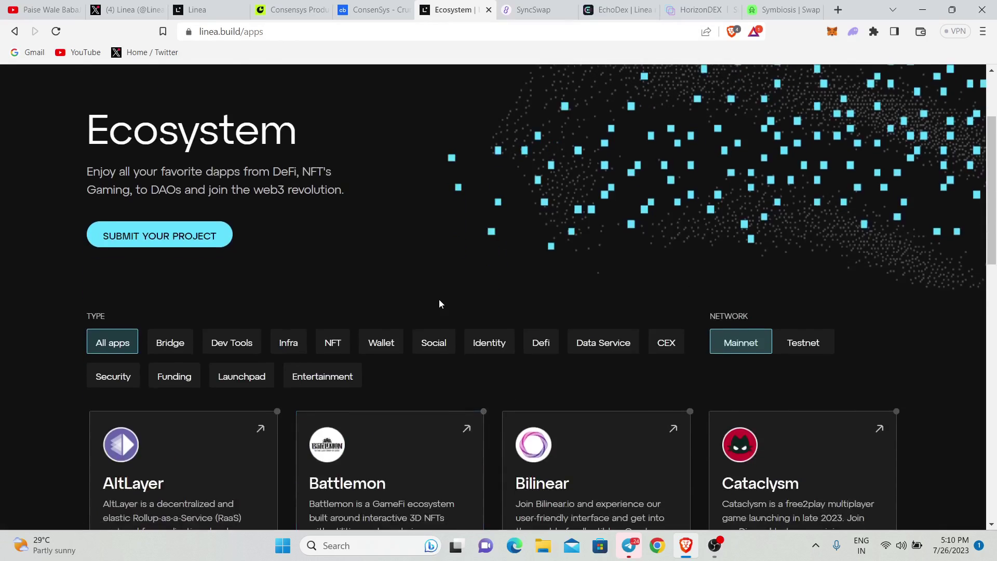
scroll(439, 304, "down", 5)
scroll(488, 315, "up", 1)
scroll(487, 315, "up", 4)
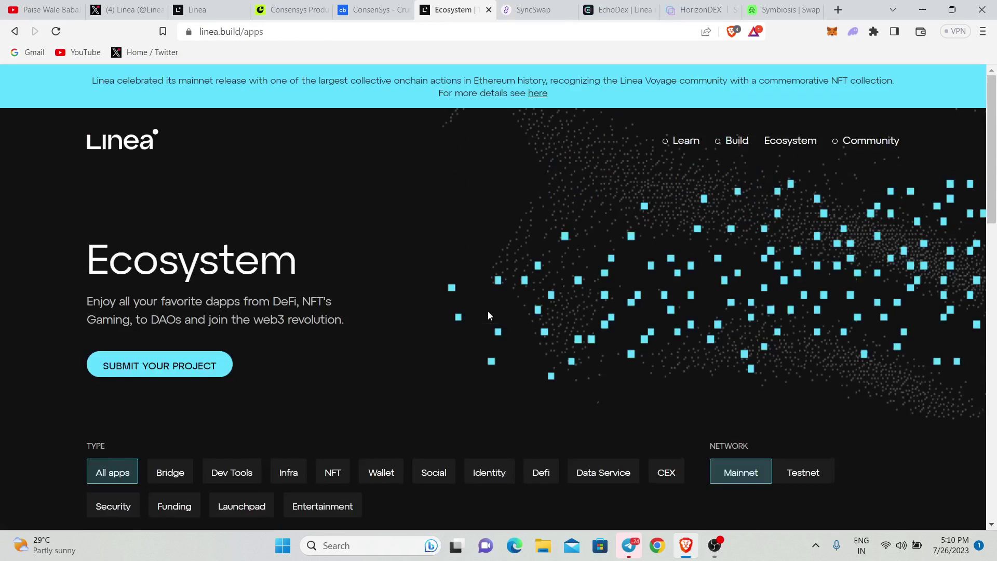
scroll(486, 321, "down", 7)
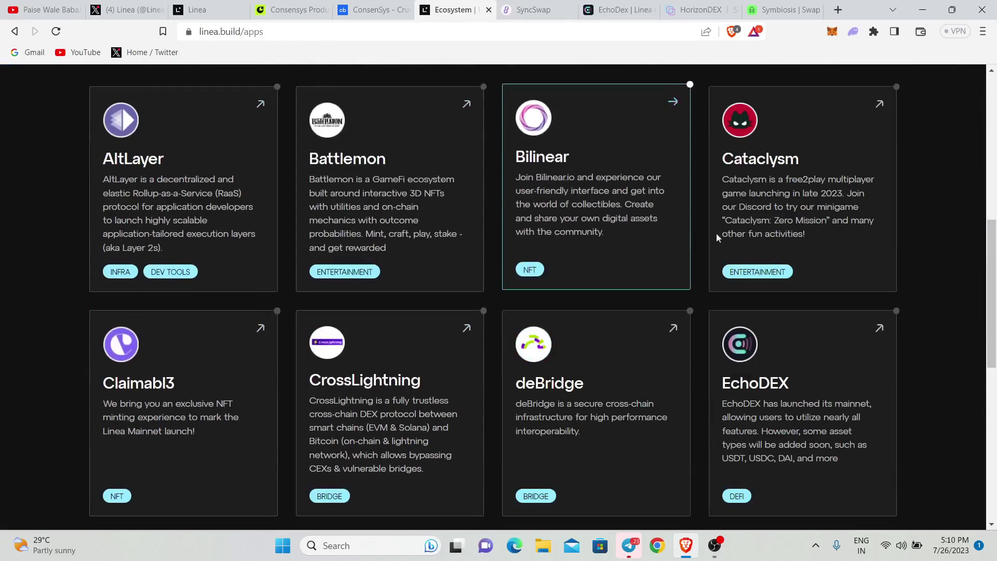
scroll(92, 427, "down", 5)
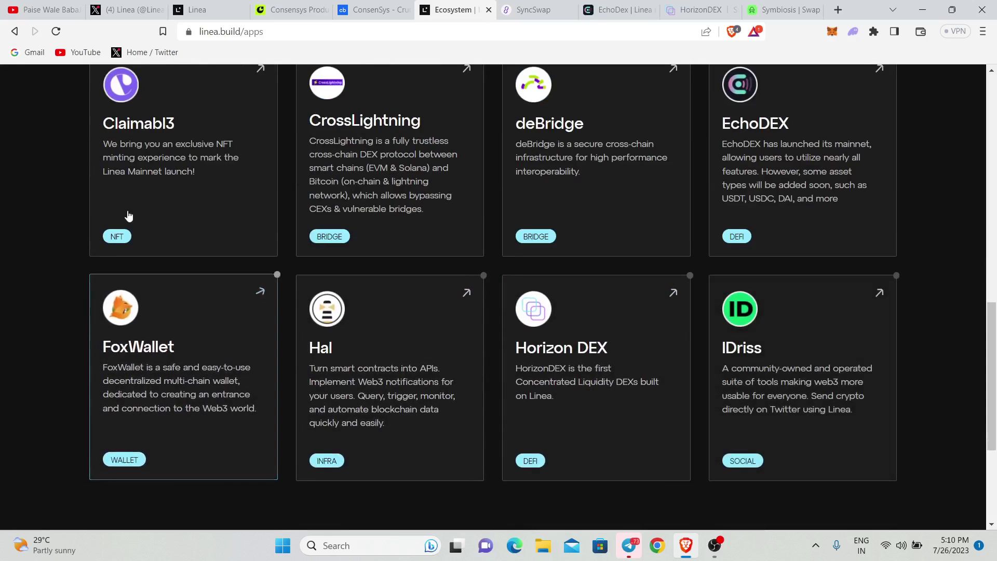
scroll(772, 349, "up", 12)
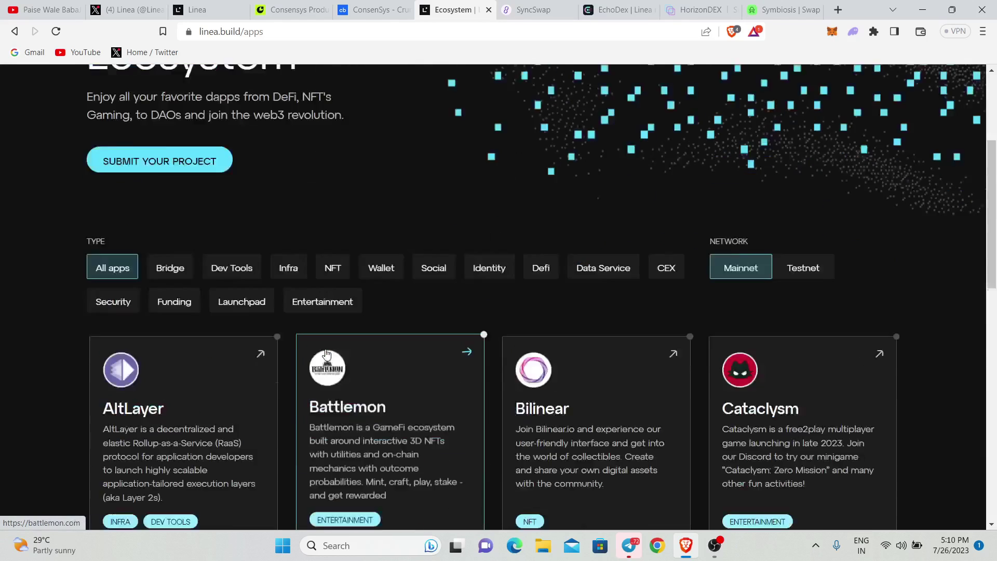
scroll(256, 384, "down", 5)
scroll(103, 224, "up", 1)
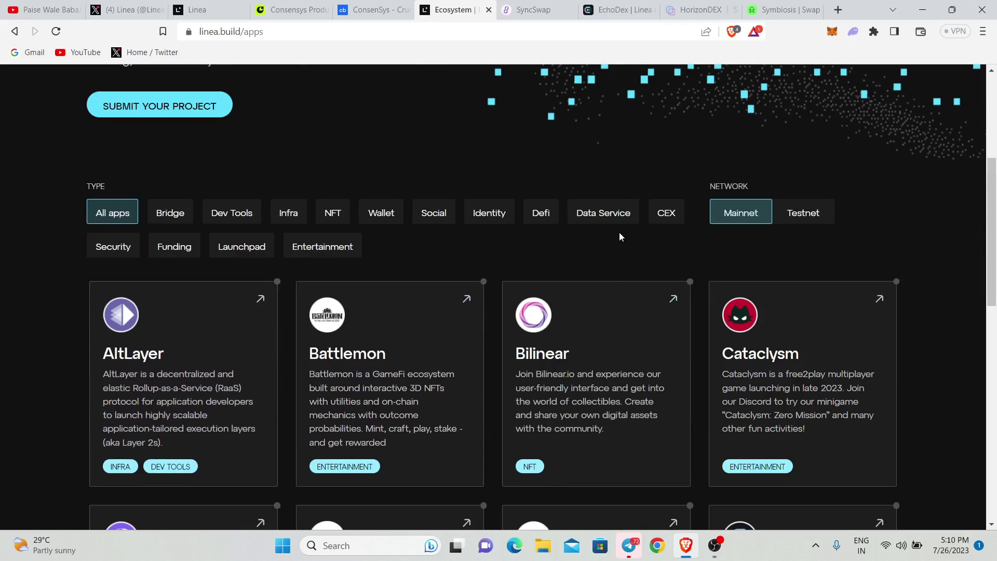
Switch the ecosystem listing to the Testnet network and return it to Mainnet
left_click(805, 211)
left_click(762, 213)
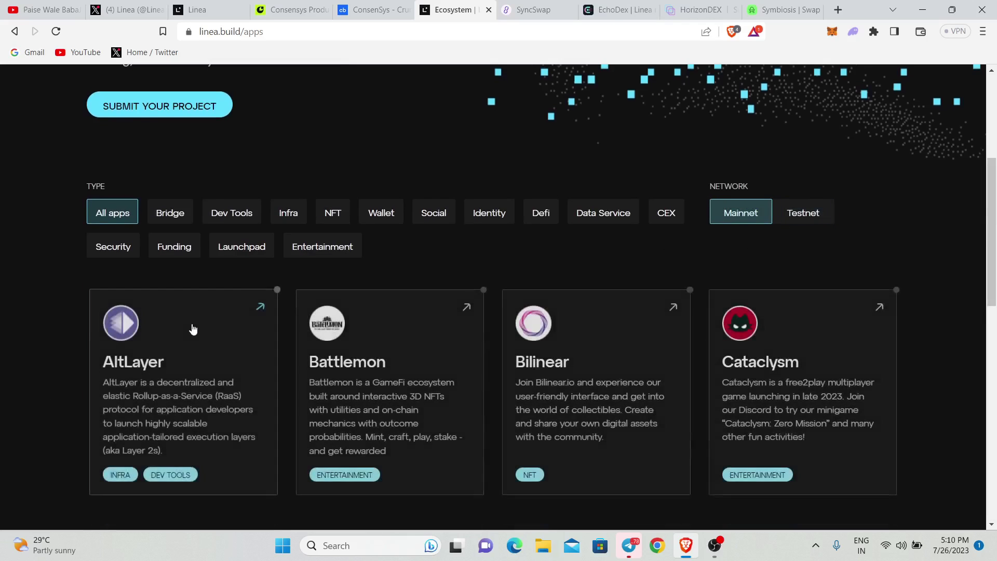
scroll(510, 308, "up", 5)
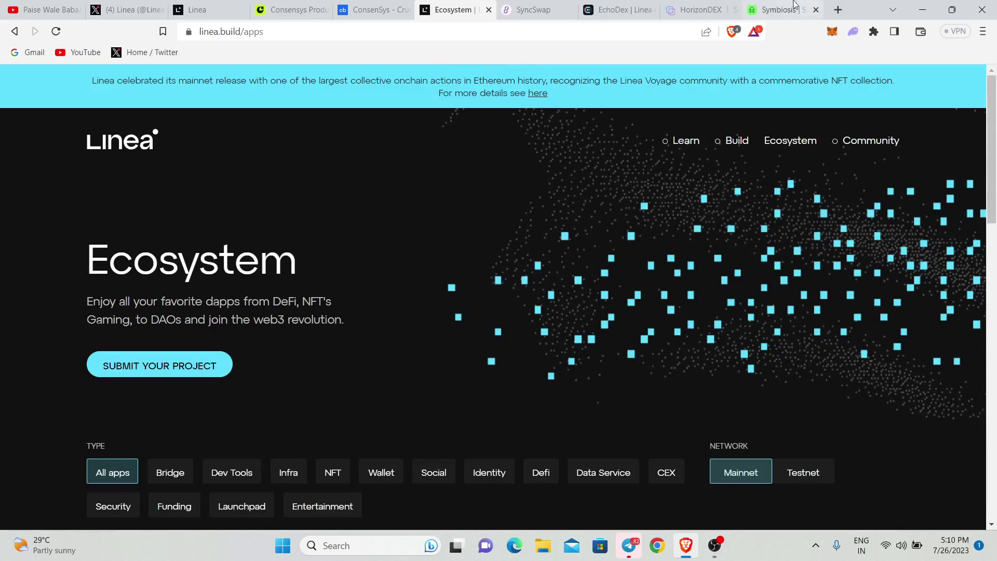
Review the open swap pages of SyncSwap, EchoDEX, HorizonDEX and Symbiosis in turn
left_click(525, 9)
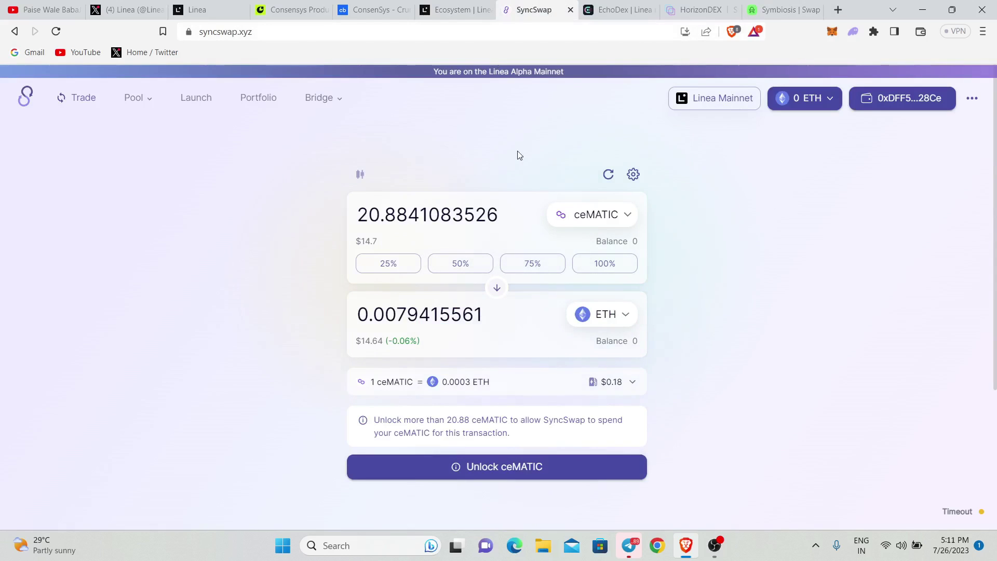
left_click(621, 6)
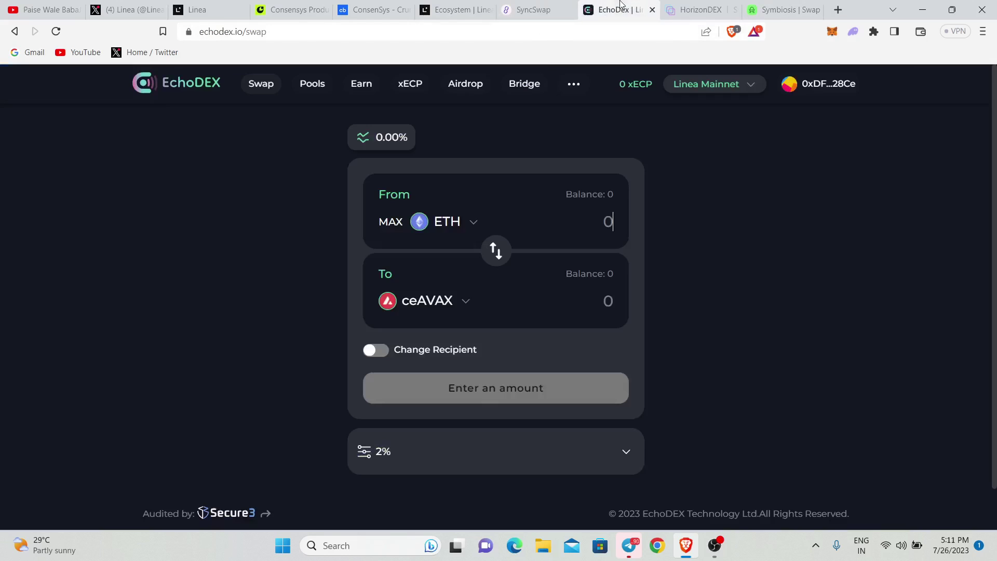
left_click(695, 9)
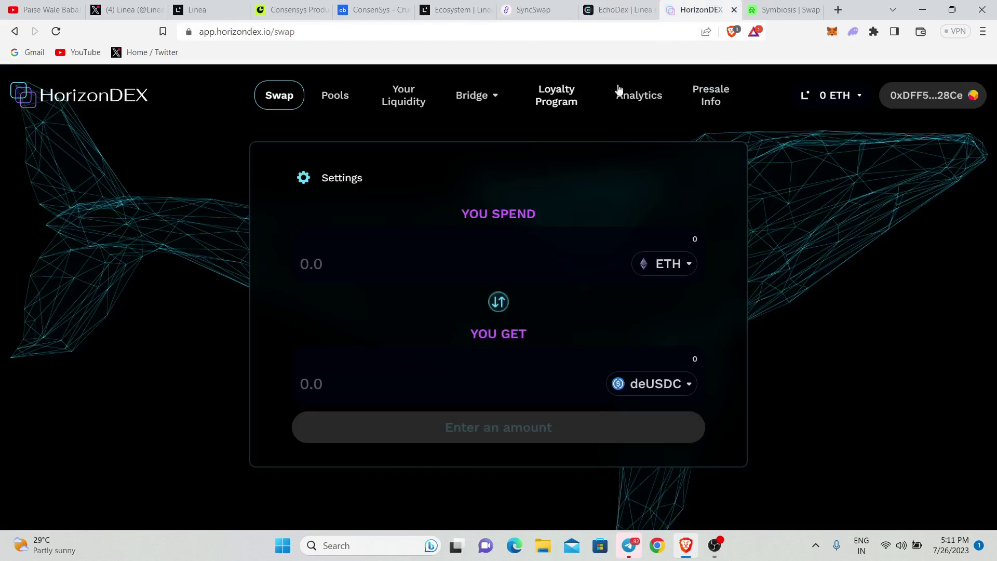
left_click(781, 10)
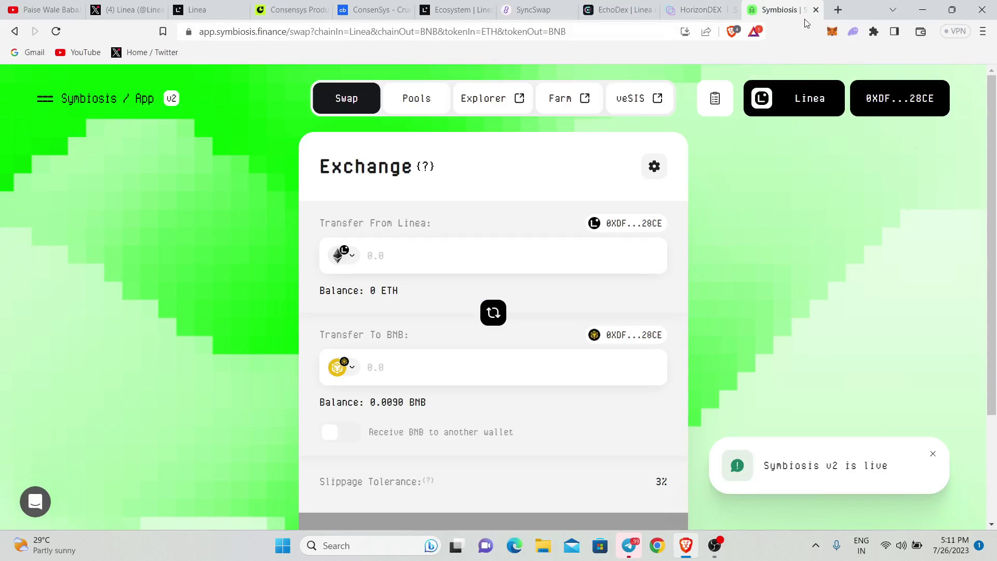
left_click(837, 10)
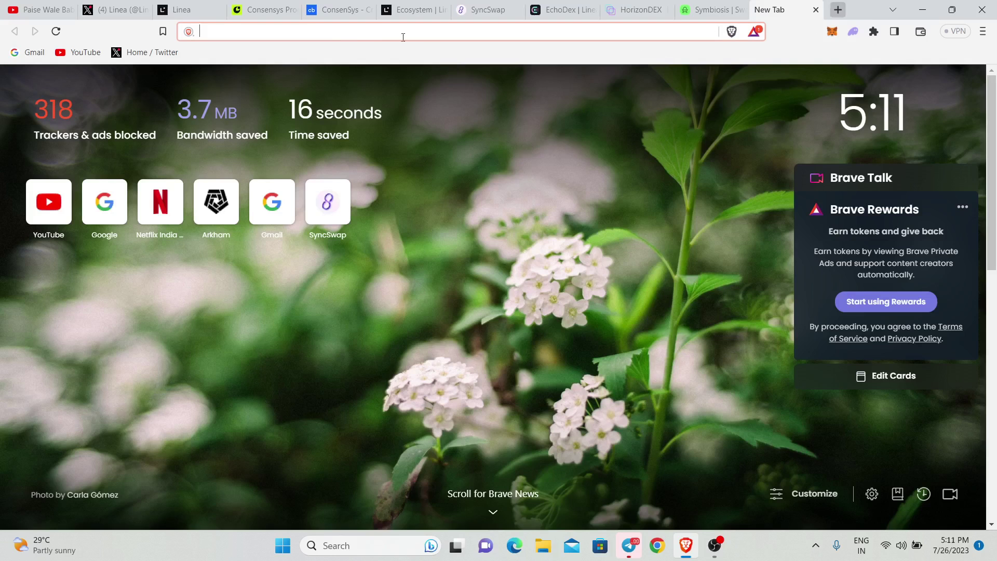
right_click(309, 37)
left_click(356, 123)
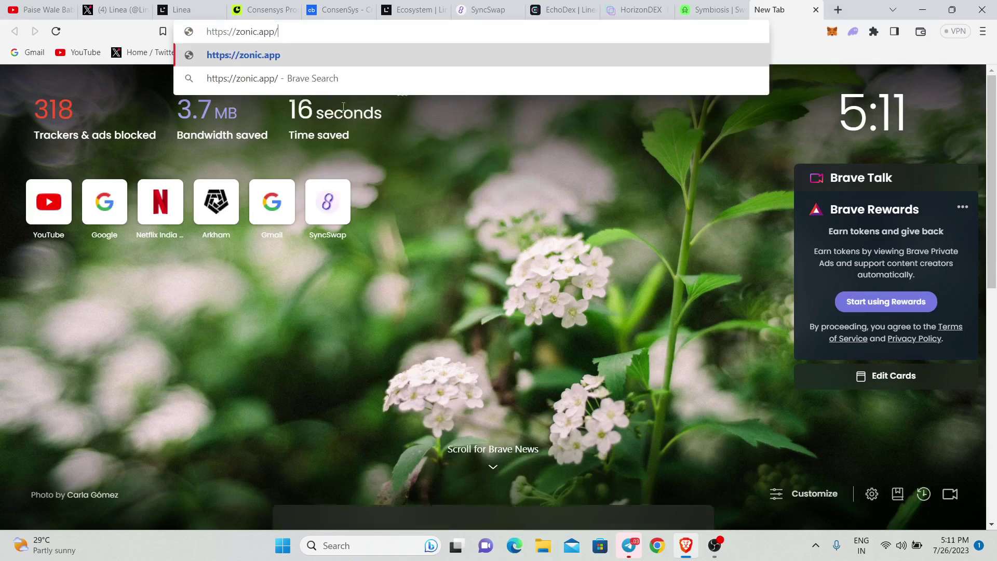
left_click(233, 57)
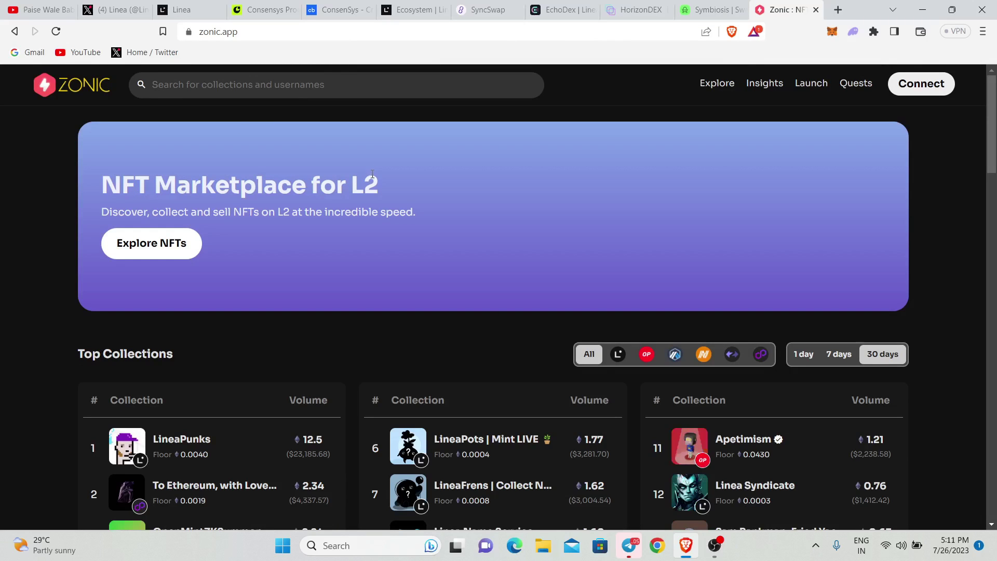
Filter Zonic's Top Collections to the Linea network and examine the ranked NFT collections
left_click(611, 358)
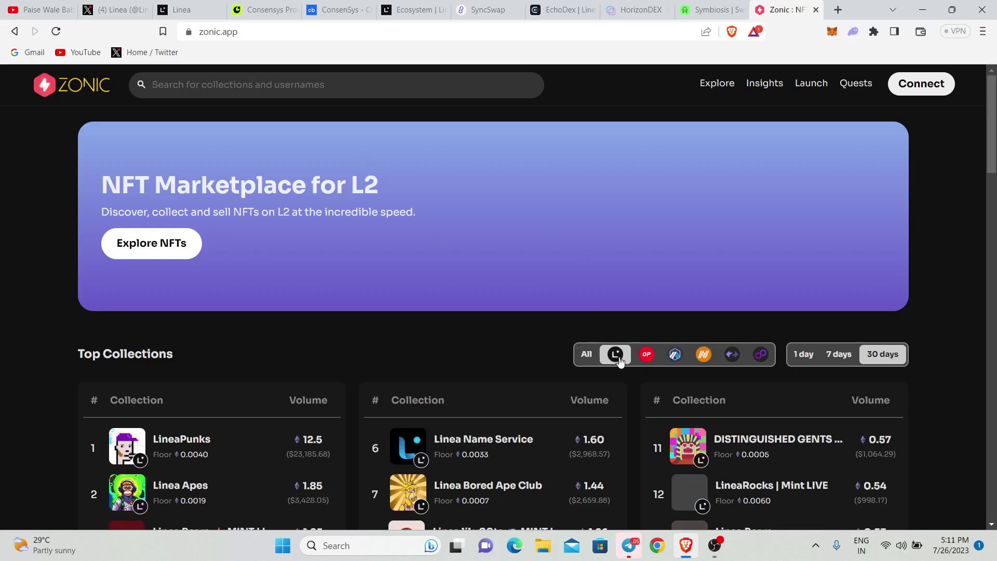
scroll(330, 324, "down", 2)
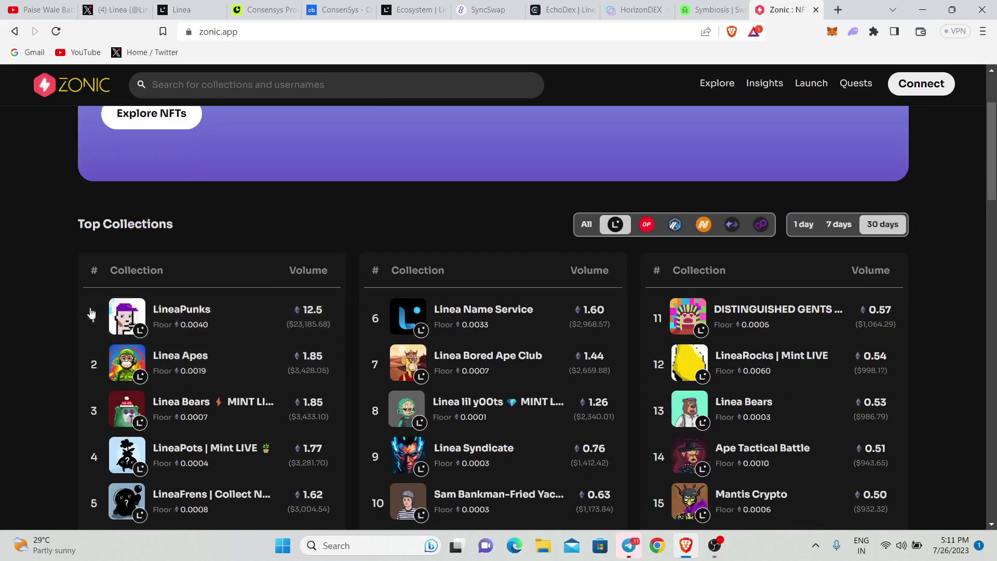
scroll(513, 373, "down", 2)
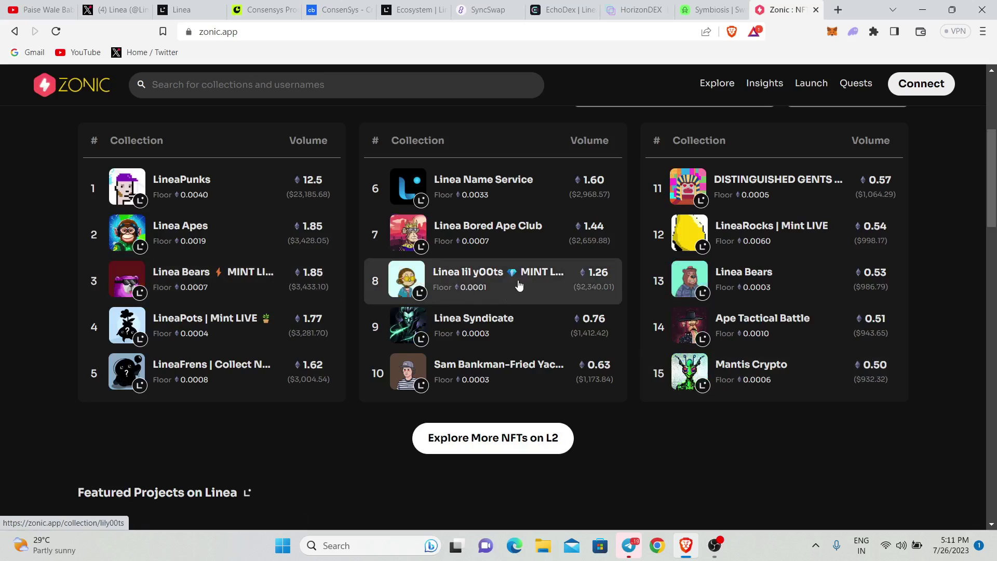
scroll(467, 290, "up", 5)
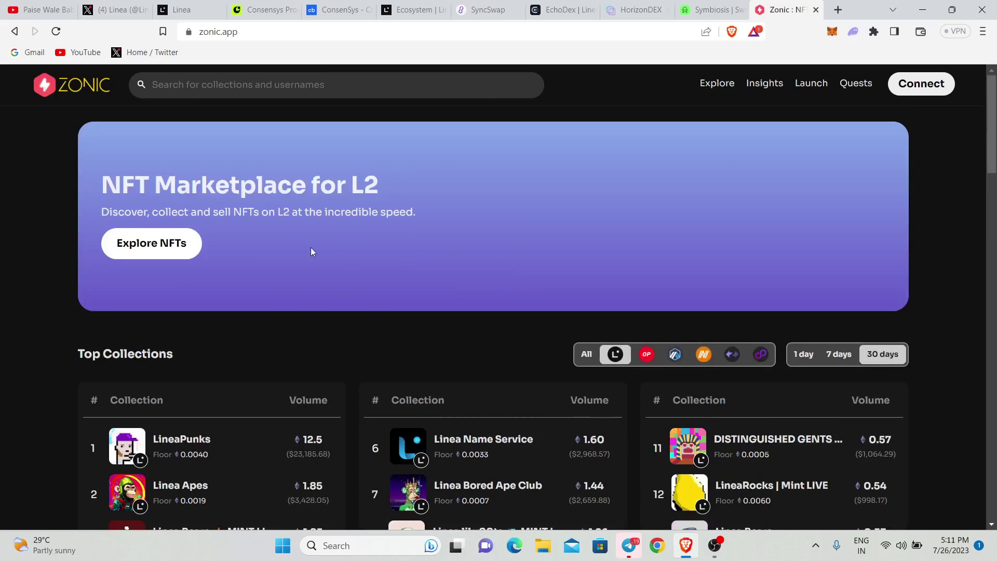
scroll(784, 335, "down", 3)
scroll(785, 335, "down", 1)
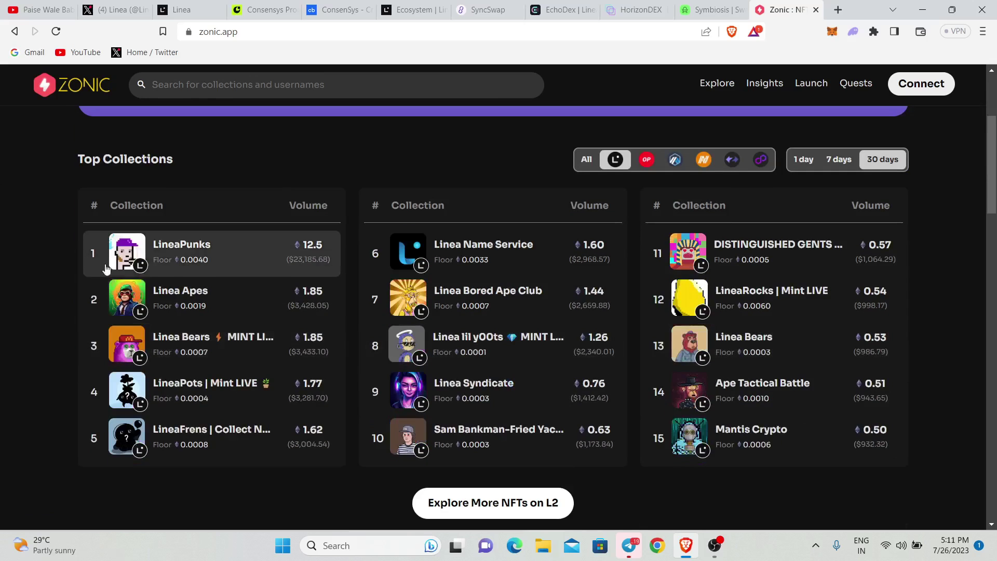
scroll(477, 243, "up", 4)
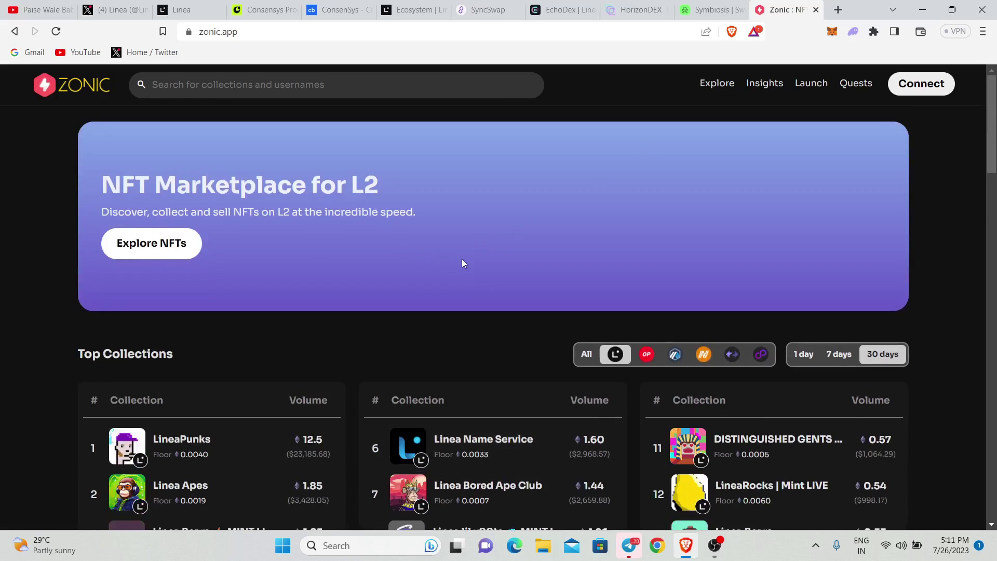
Return to the Linea Ecosystem page and look over its dApp cards again
left_click(412, 6)
scroll(265, 280, "down", 5)
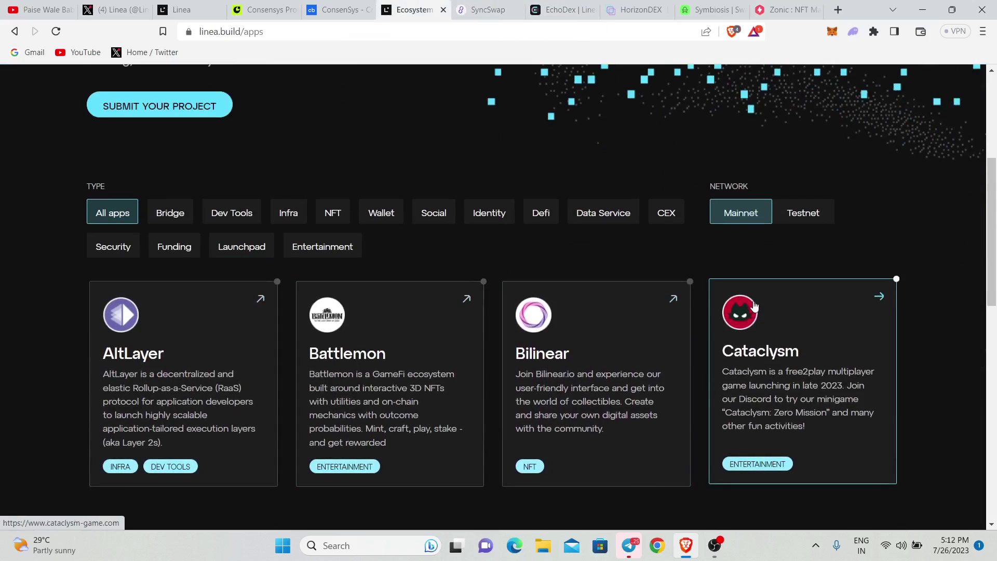
scroll(754, 306, "down", 4)
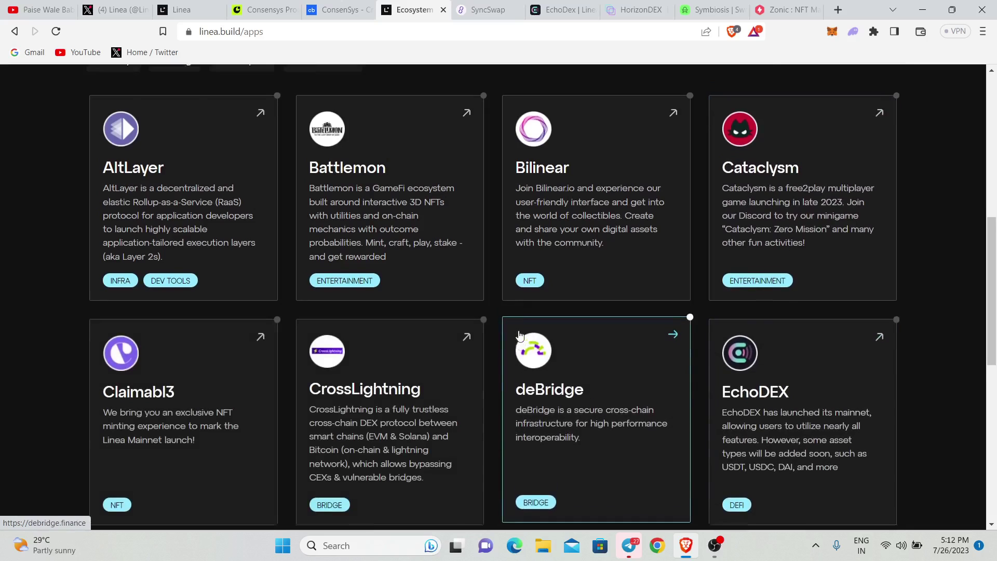
scroll(520, 336, "up", 5)
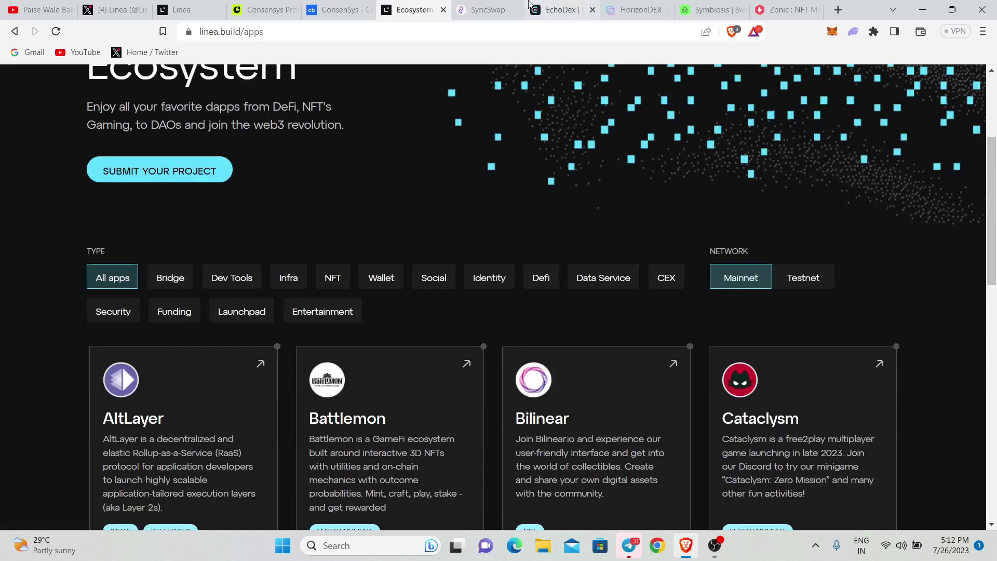
Return to SyncSwap, and view the image listing the airdrop grinding projects, Picsart_23-07-25_10-52-53-276.jpg, in the photo viewer
left_click(483, 11)
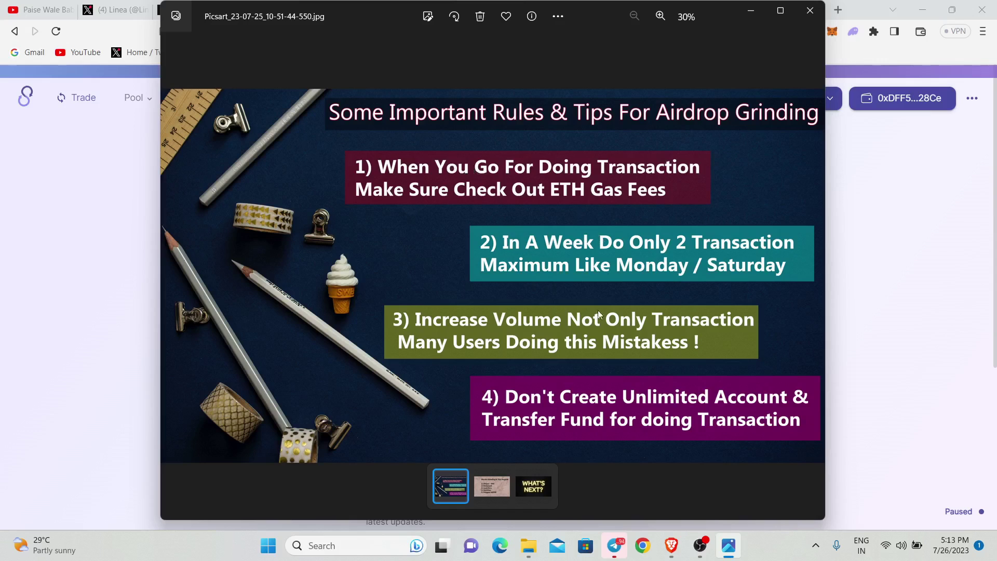
left_click(490, 486)
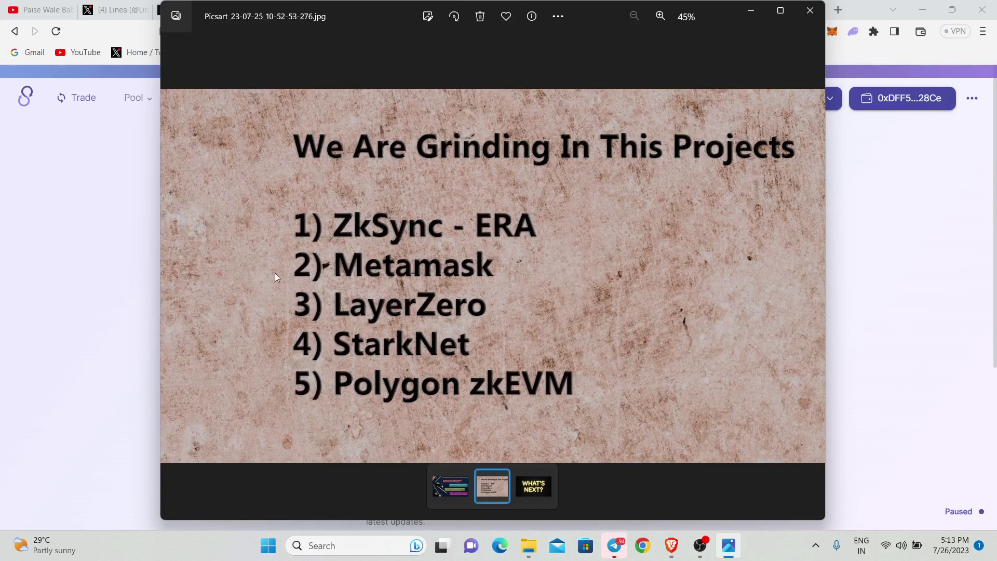